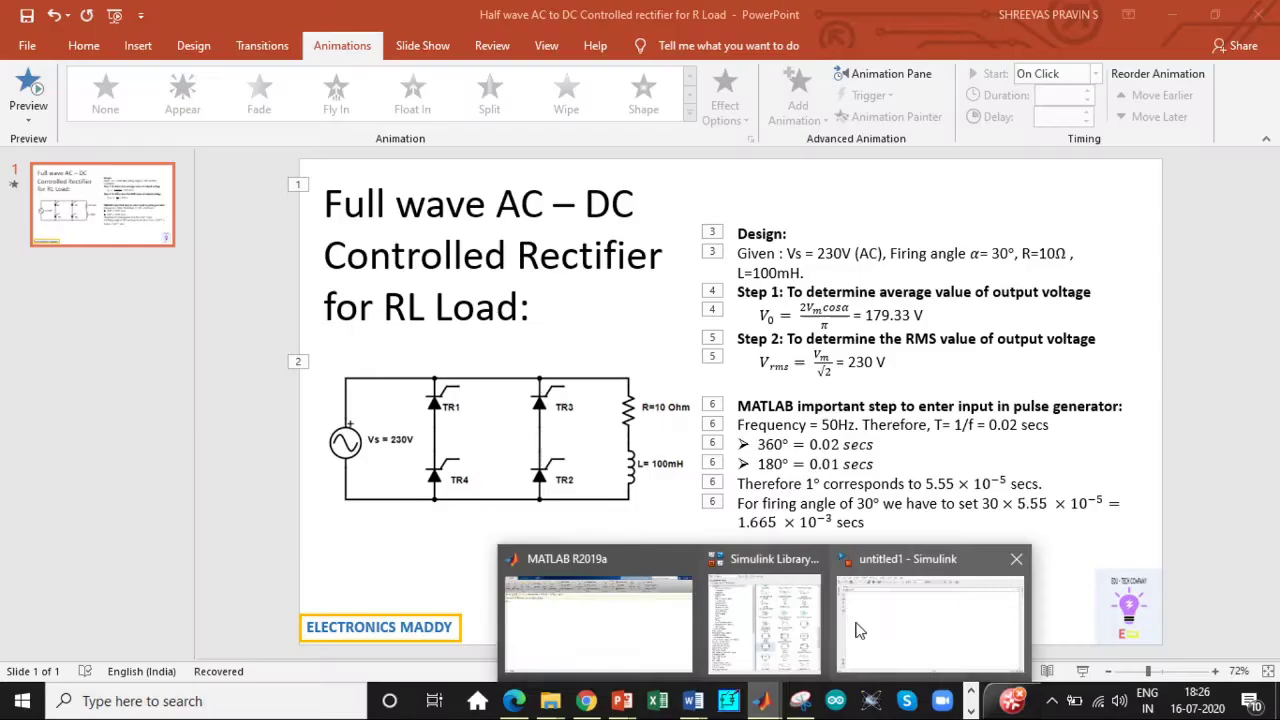
Open the Library Browser beside untitled1 and search for the powergui block
click(900, 575)
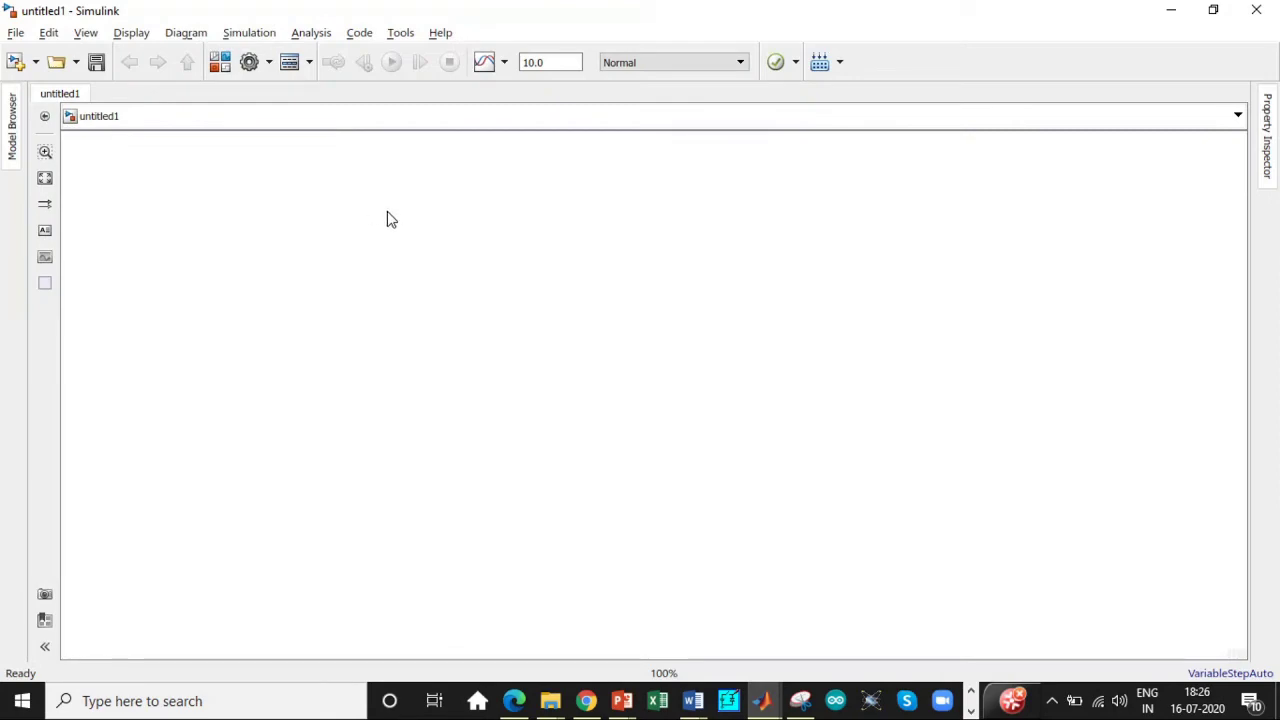
click(219, 63)
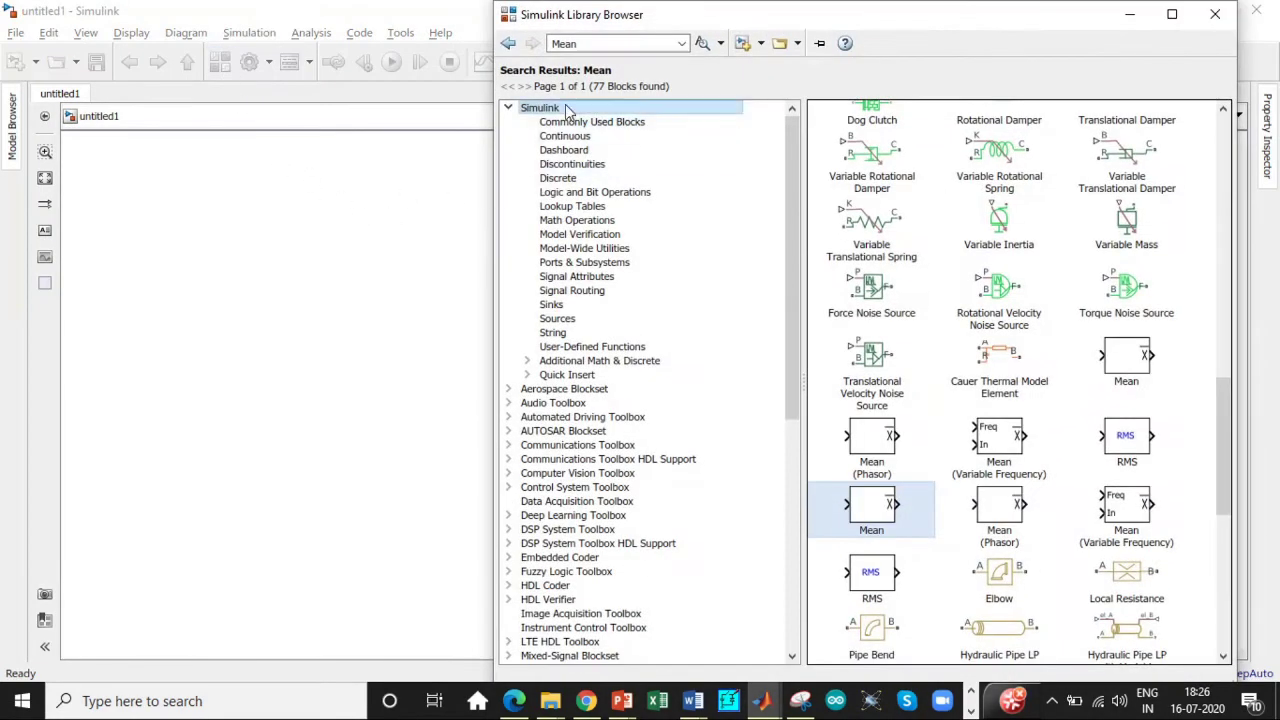
click(589, 43)
key(BackSpace)
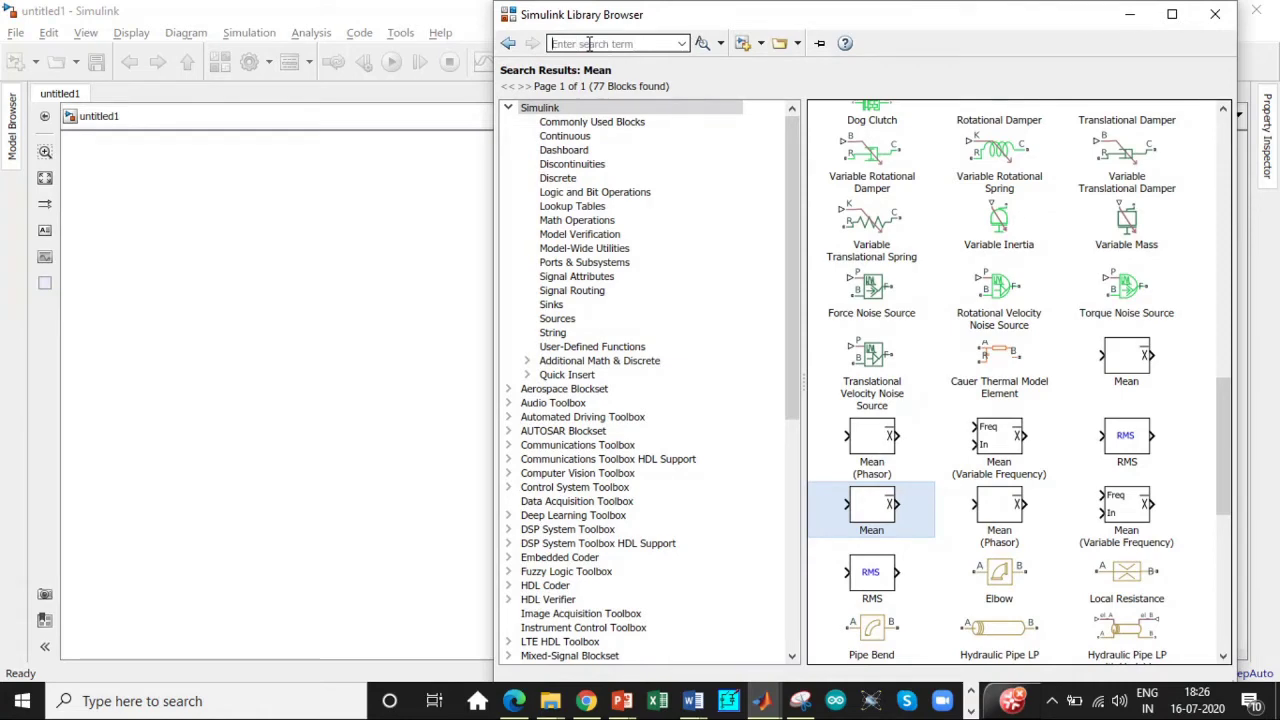
text(powe)
click(590, 60)
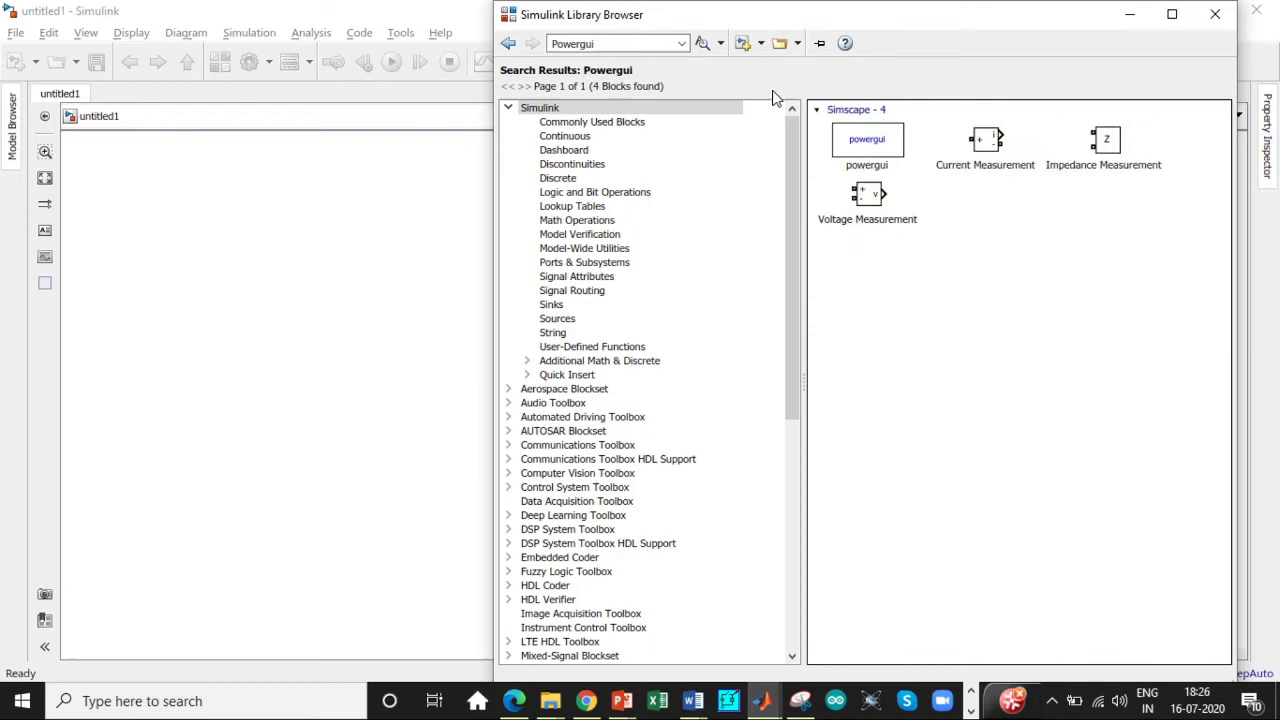
click(863, 143)
click(867, 196)
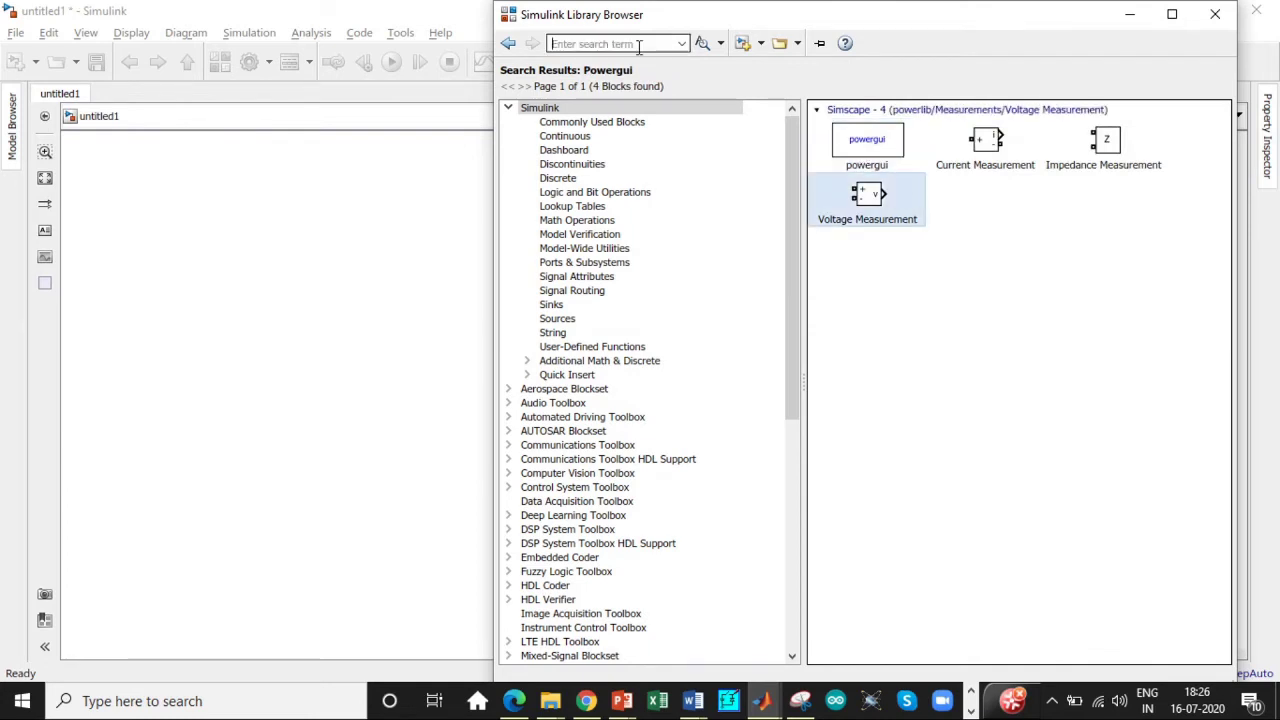
Find the Thyristor block and add it to the untitled1 model
text(Th)
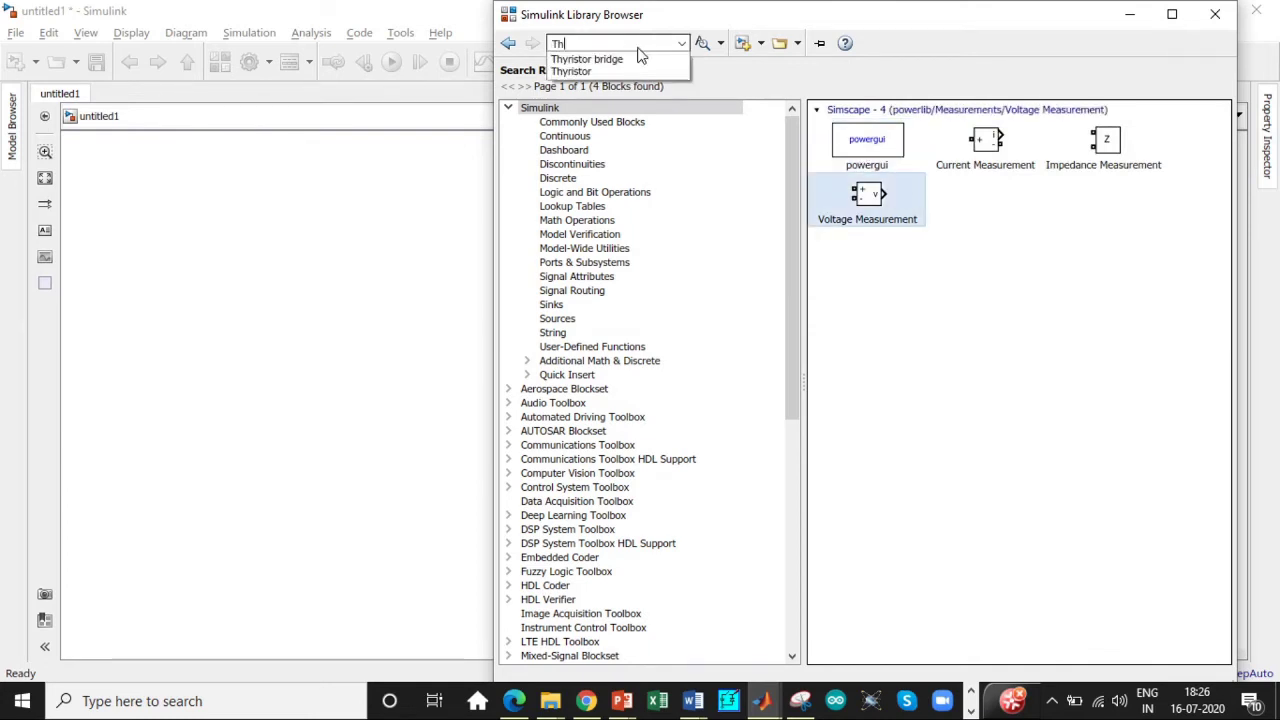
click(611, 71)
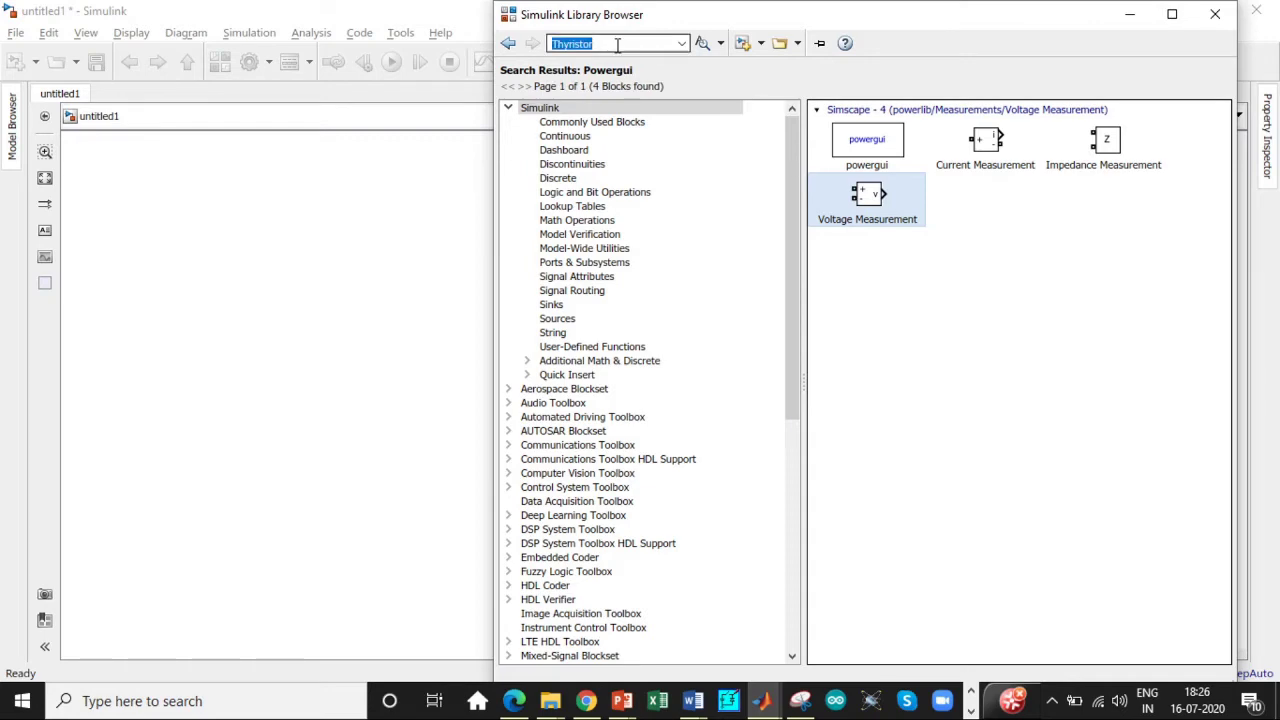
scroll(896, 390, down, 3)
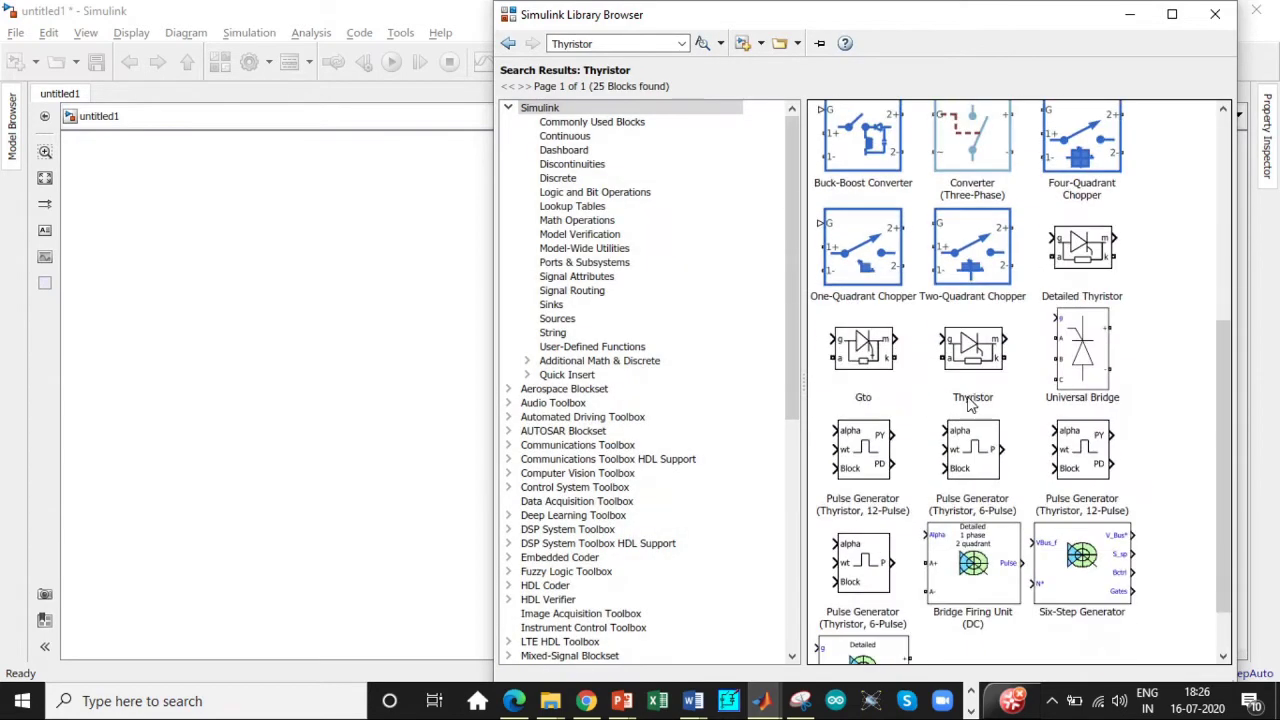
right_click(979, 356)
click(1025, 368)
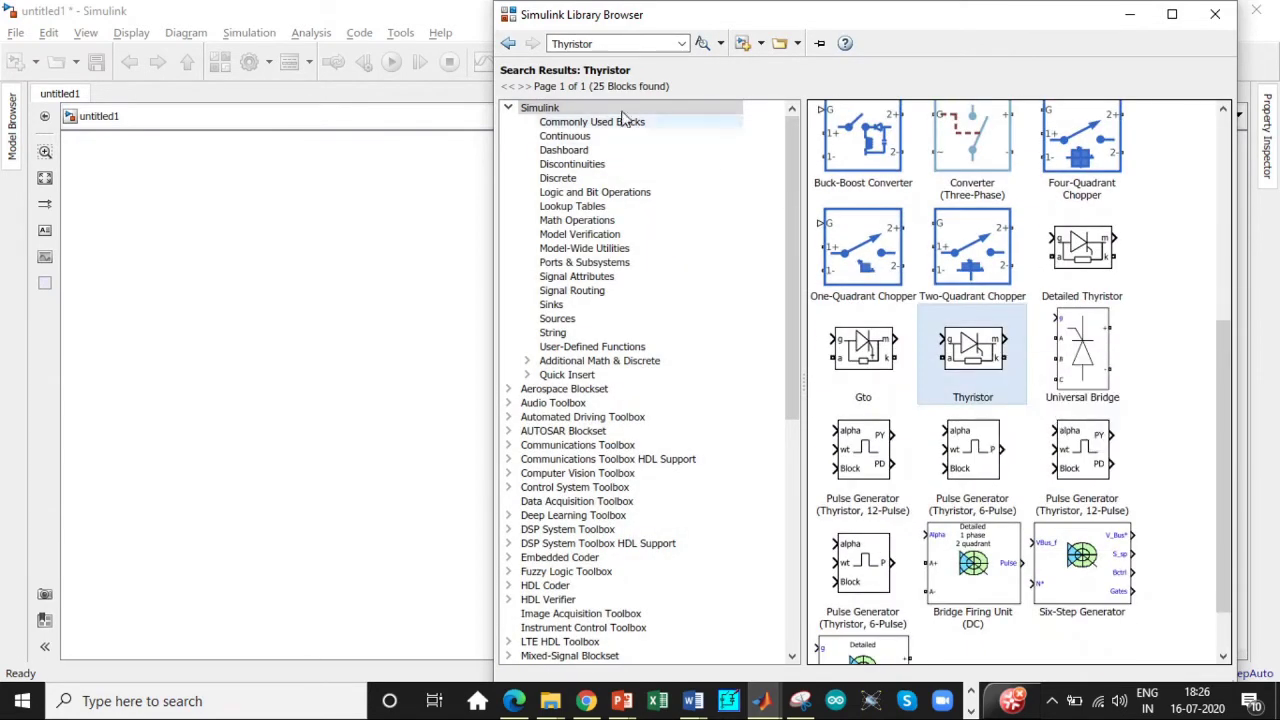
Search the library for the AC Voltage Source
double_click(612, 43)
key(BackSpace)
text(Ac)
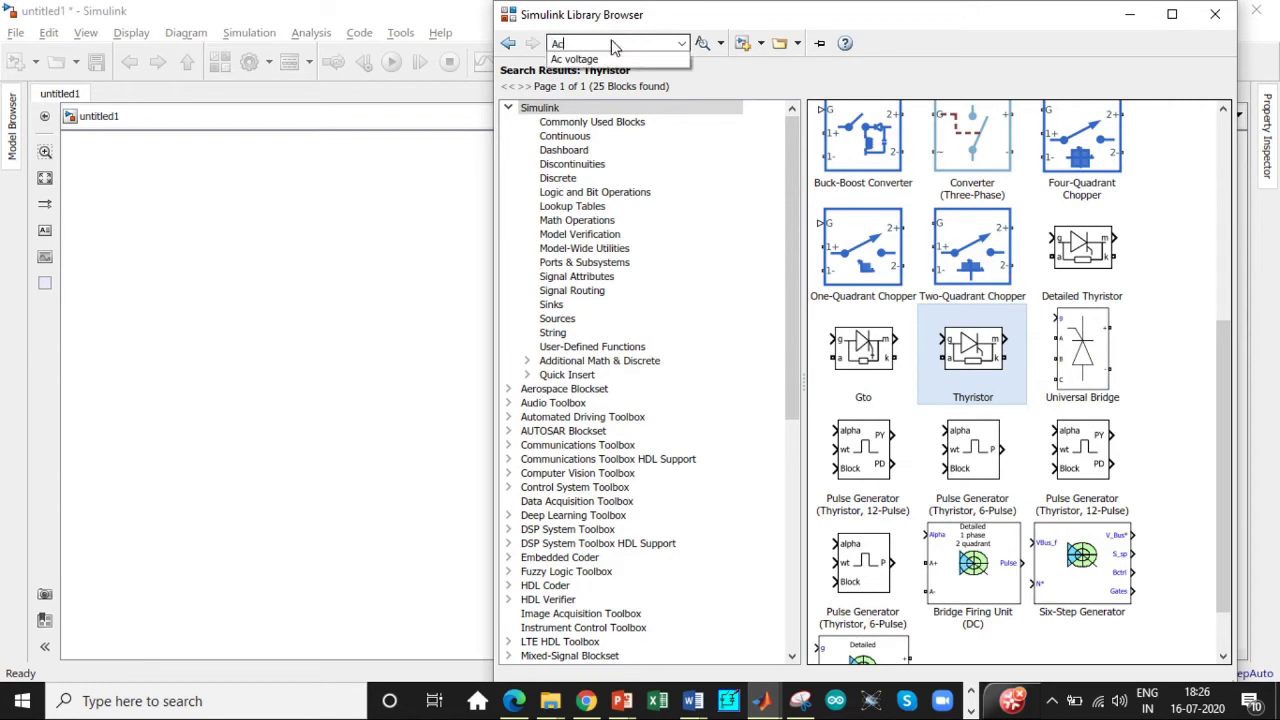
click(574, 62)
key(Return)
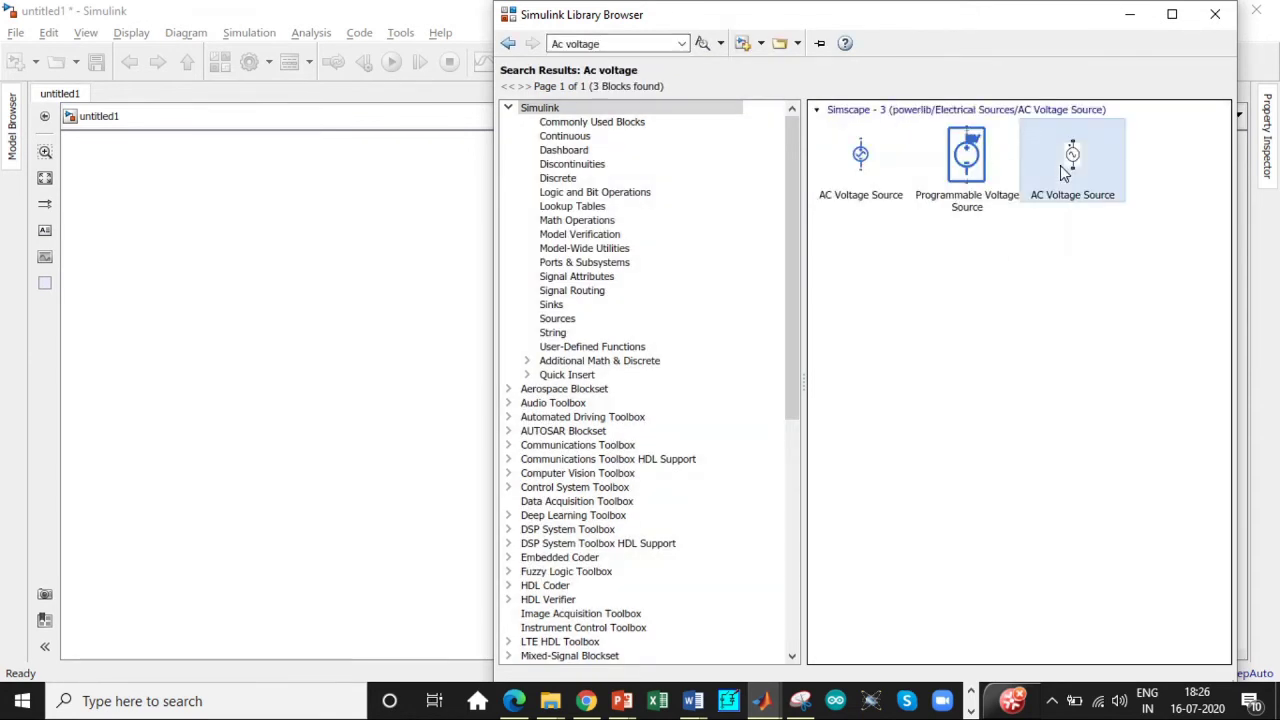
Find the Pulse Generator block and add it to untitled1
double_click(612, 43)
key(BackSpace)
text(P)
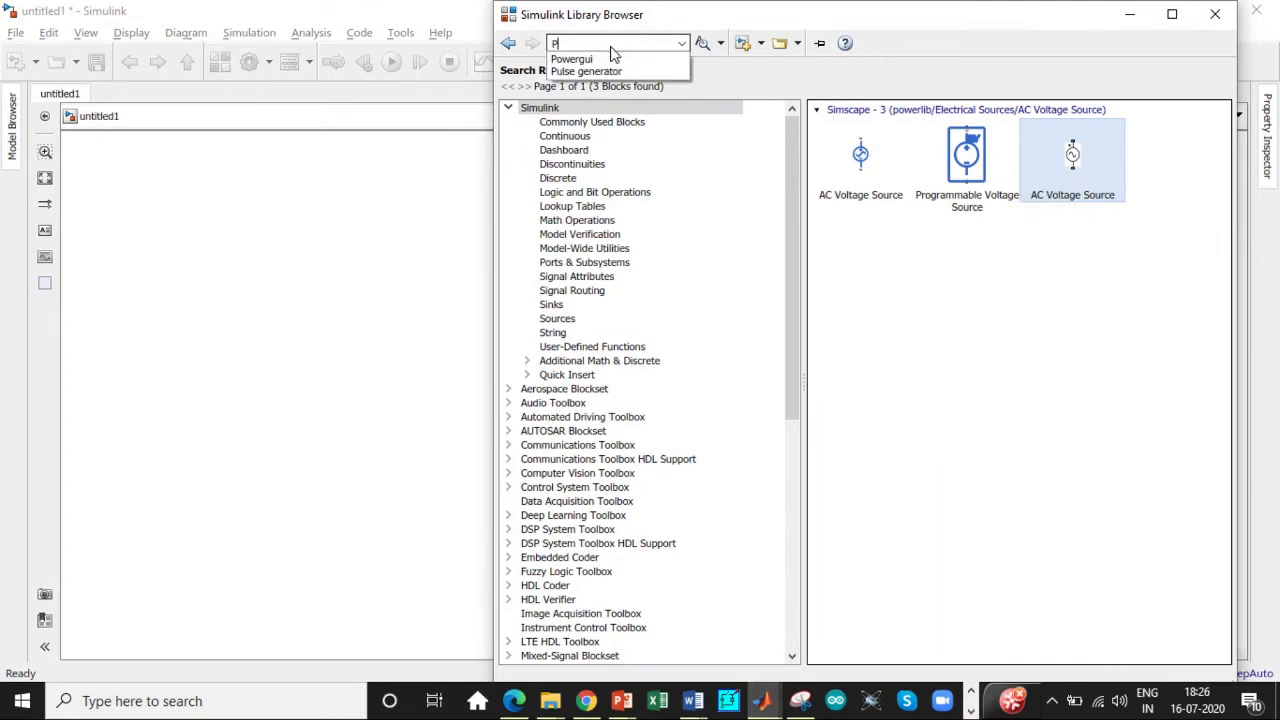
key(BackSpace)
text(Puls)
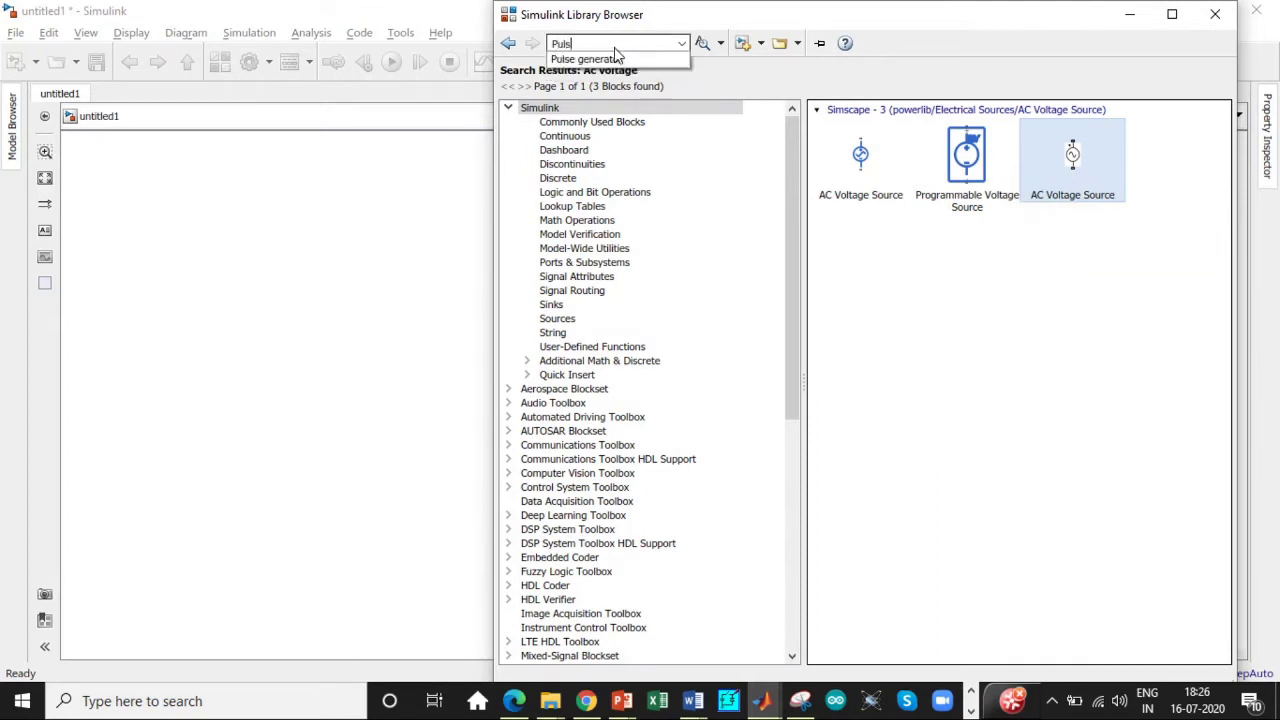
click(614, 58)
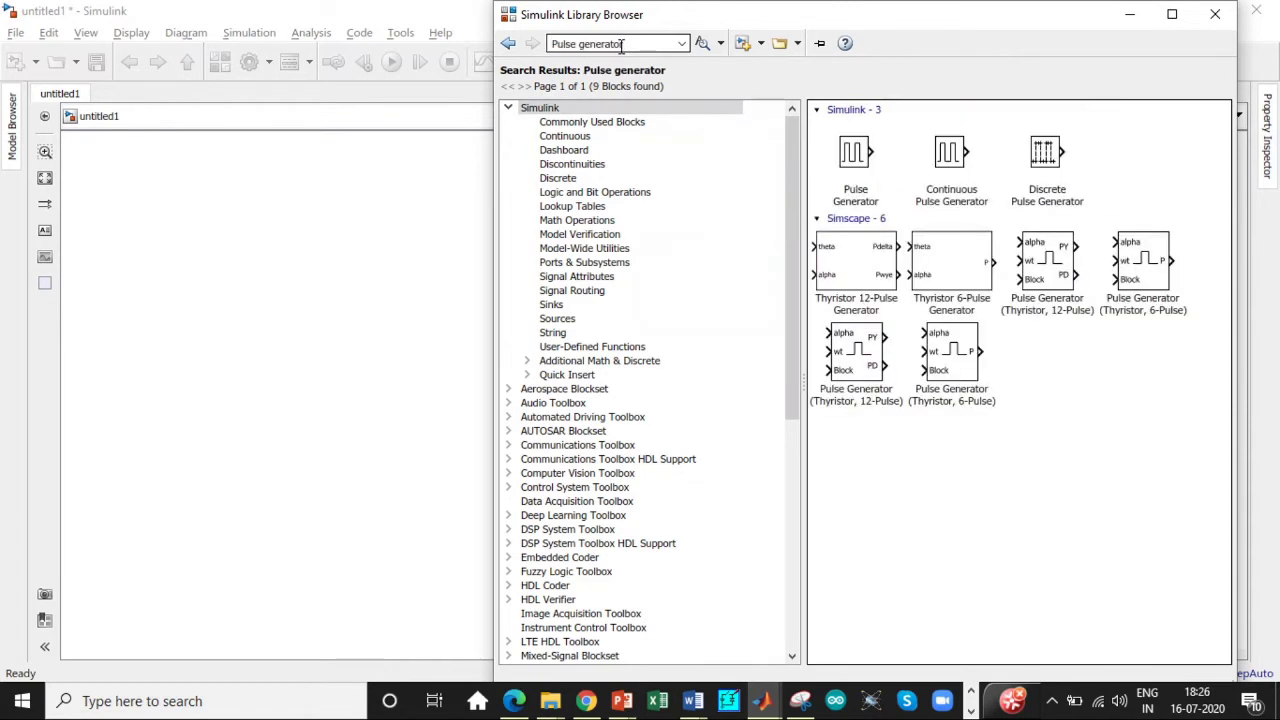
click(852, 152)
right_click(856, 168)
click(886, 180)
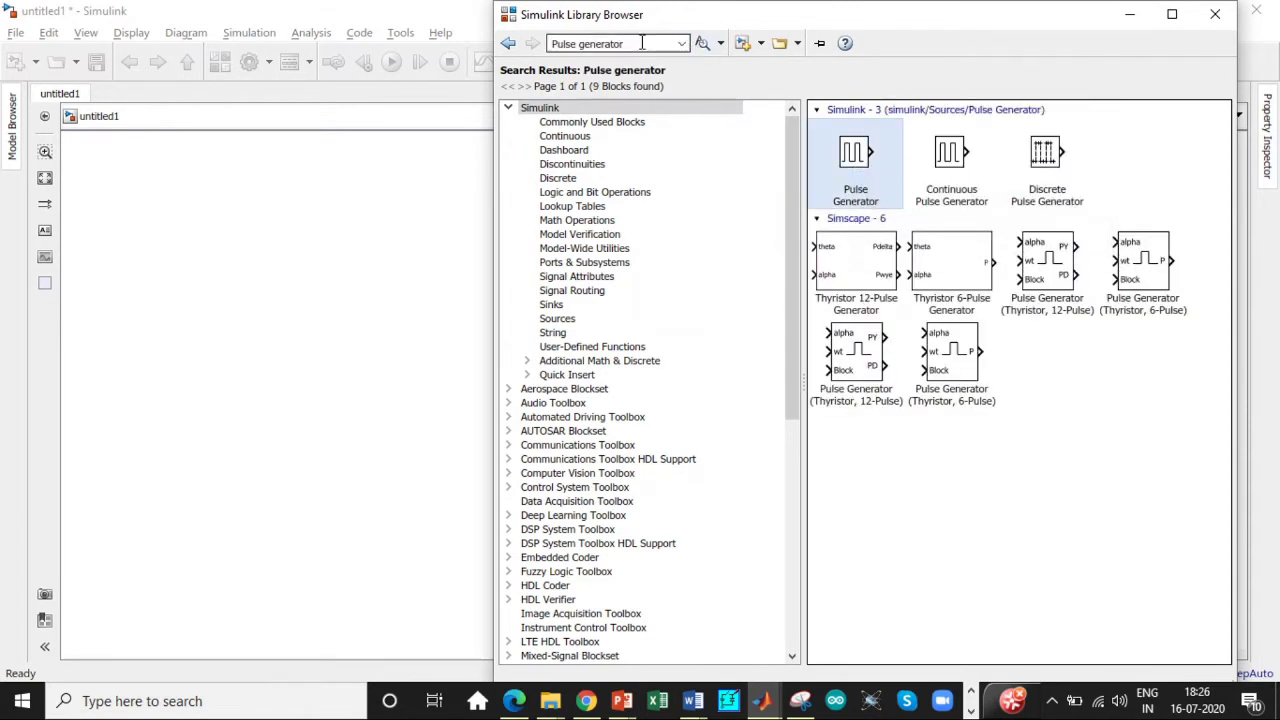
Search the library for the Series RLC Branch block
click(637, 43)
key(BackSpace)
text(Ser)
click(600, 59)
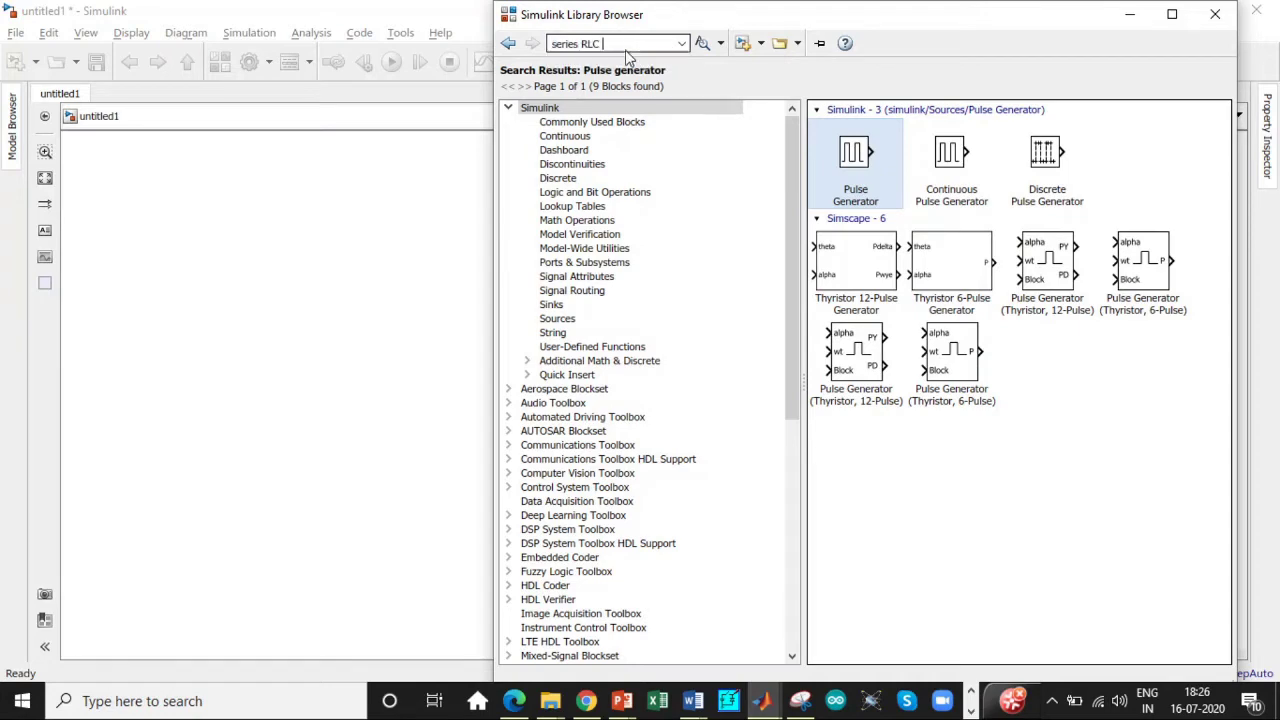
click(622, 43)
key(Return)
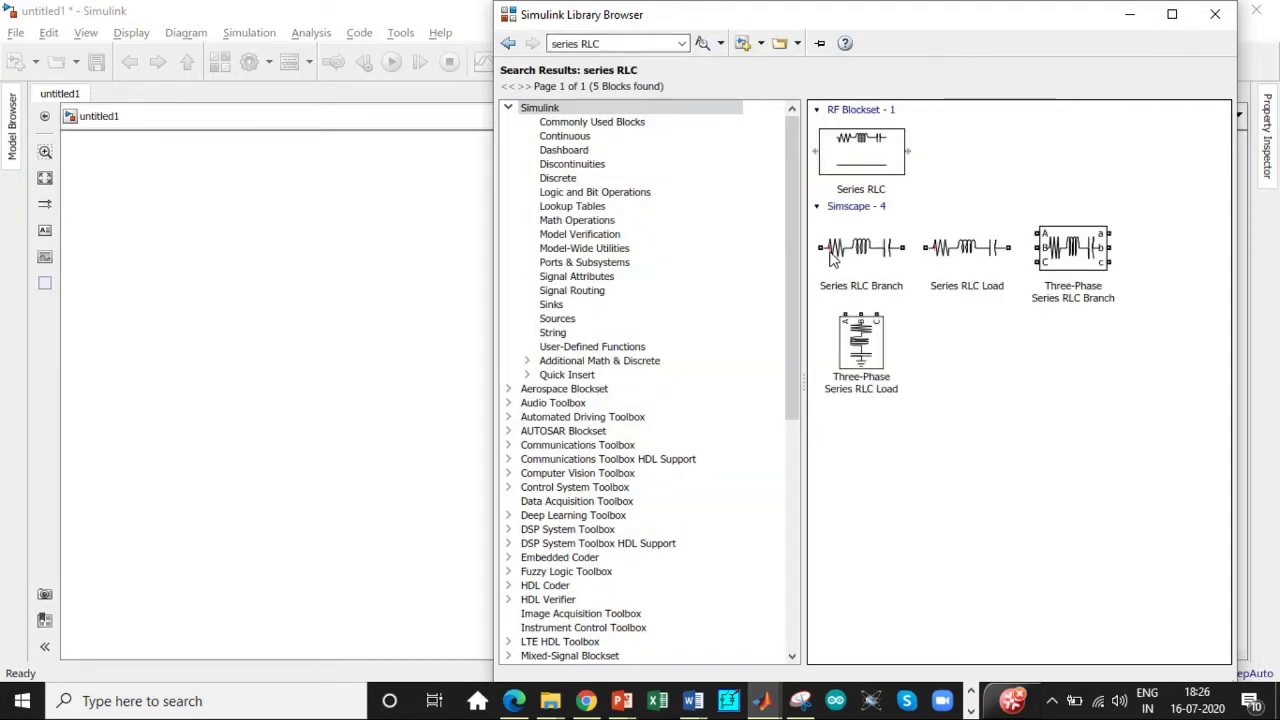
click(855, 256)
Search for display blocks and add the Scope block to untitled1
click(604, 43)
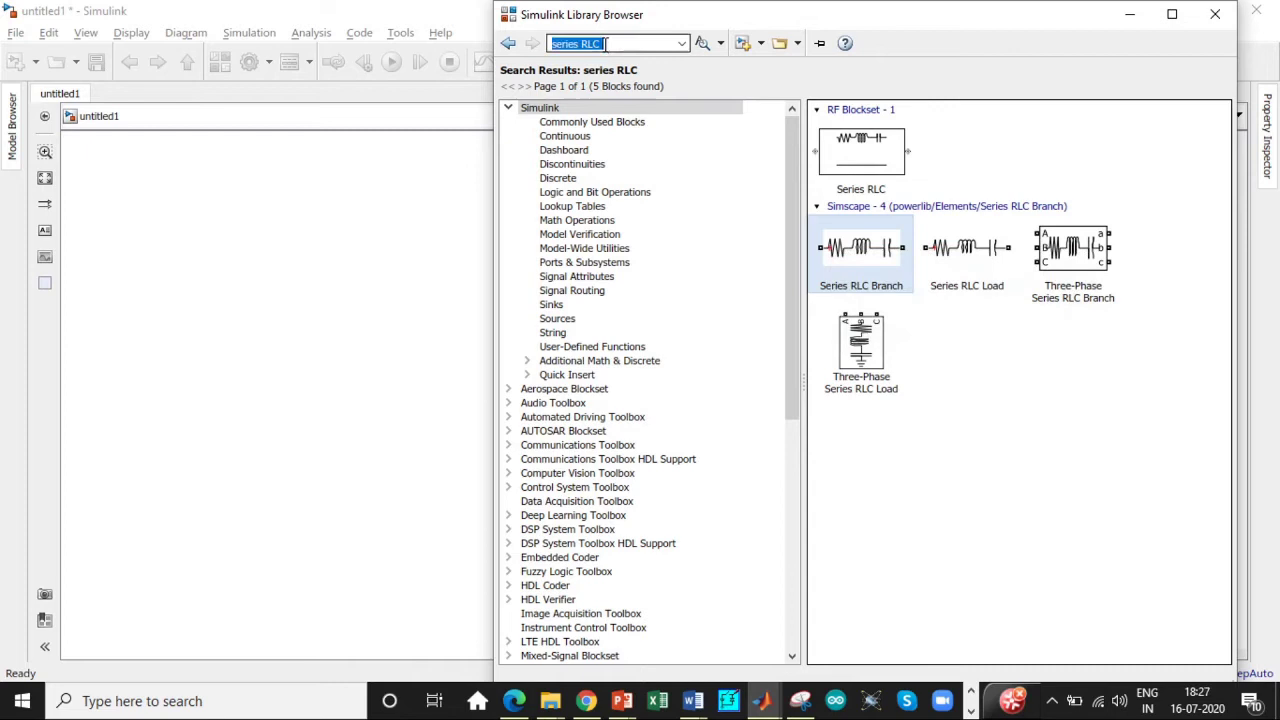
key(BackSpace)
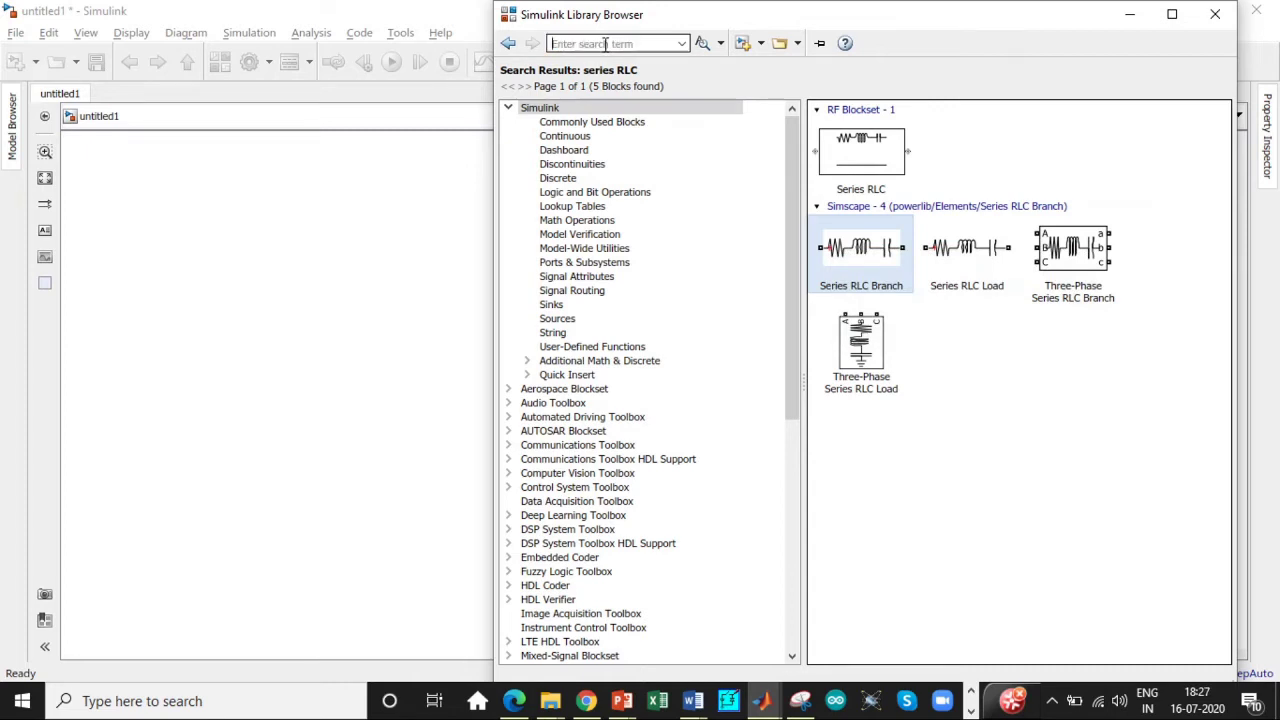
text(Di)
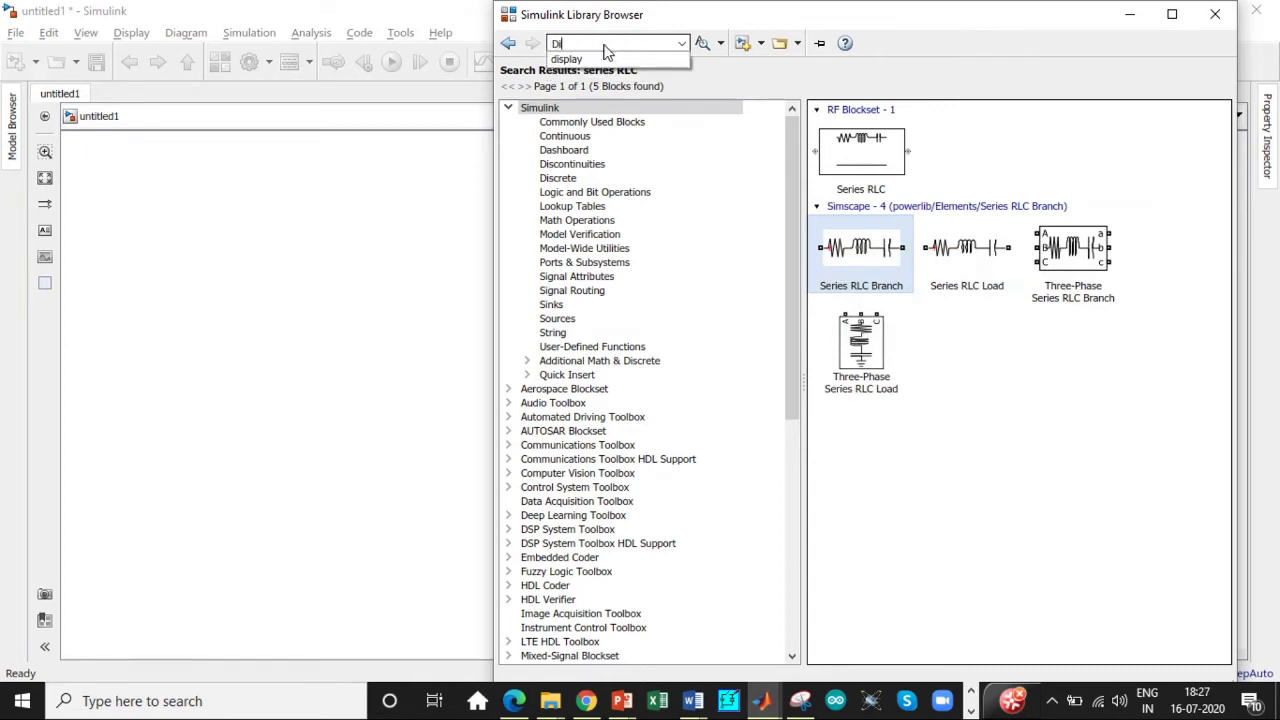
click(606, 59)
key(Return)
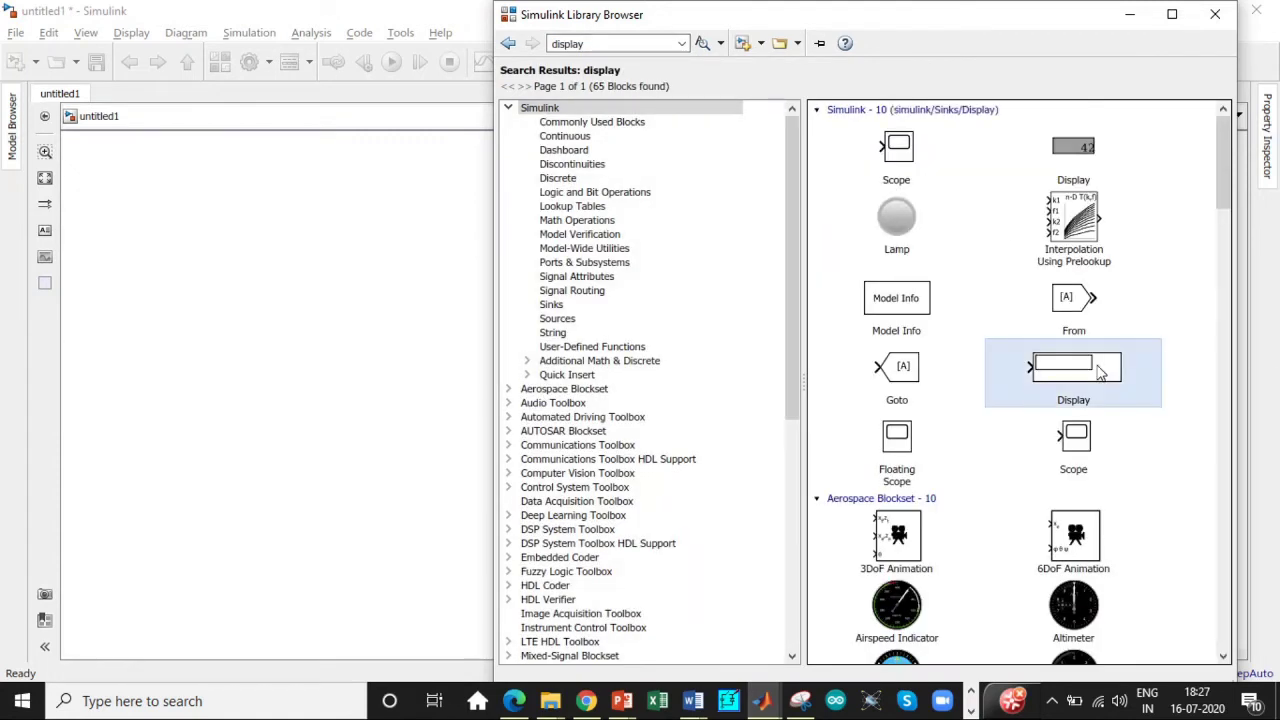
right_click(1100, 372)
right_click(908, 147)
right_click(908, 147)
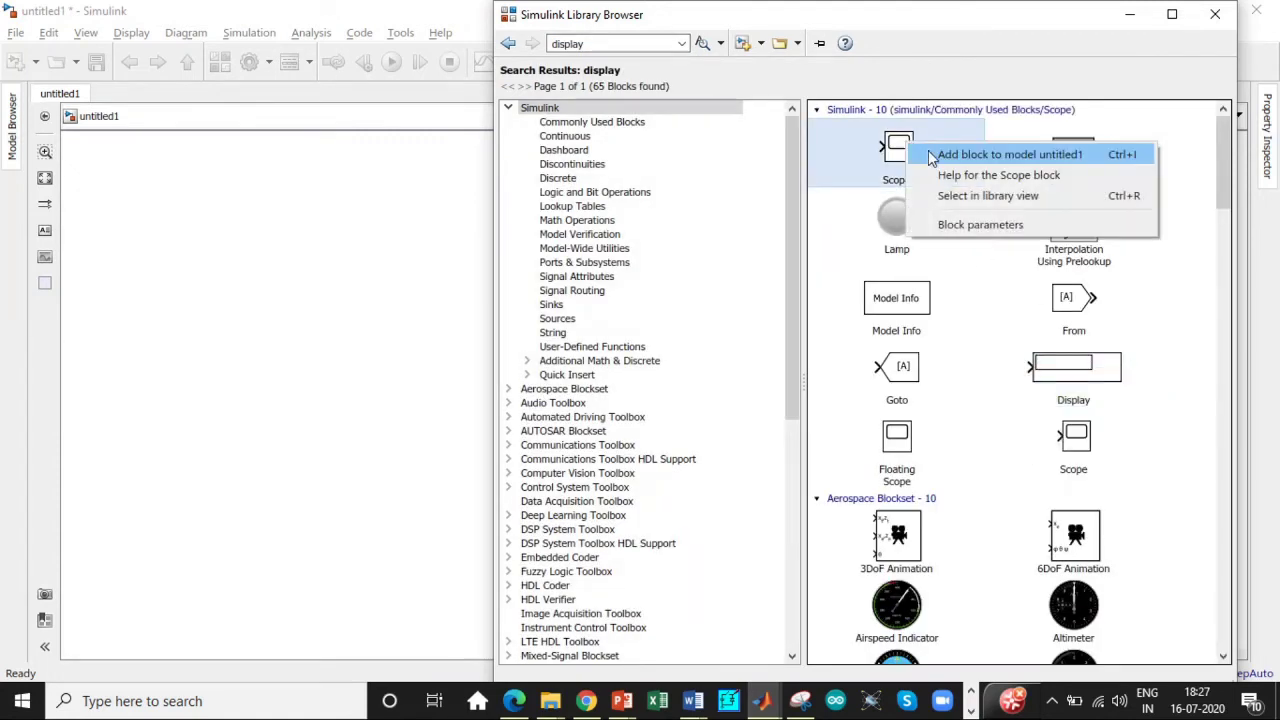
click(930, 154)
Search 'Mean' and look over the RMS and Mean blocks without adding them
double_click(598, 43)
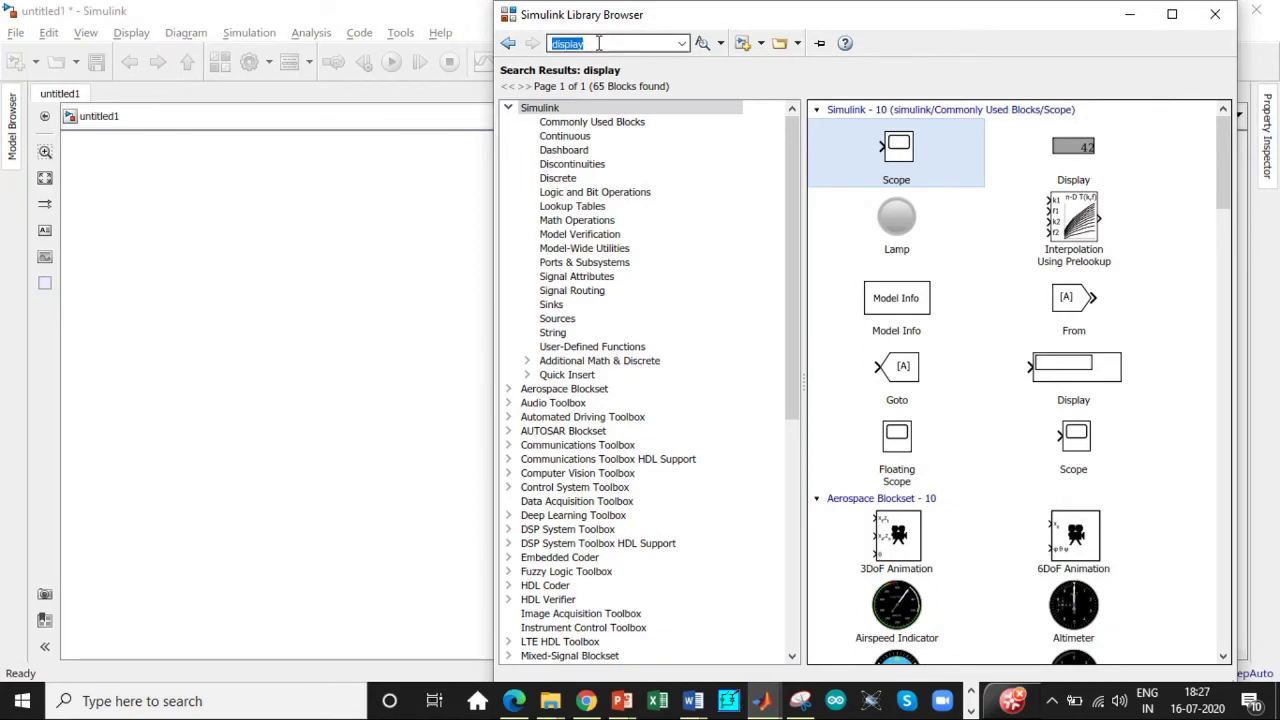
key(BackSpace)
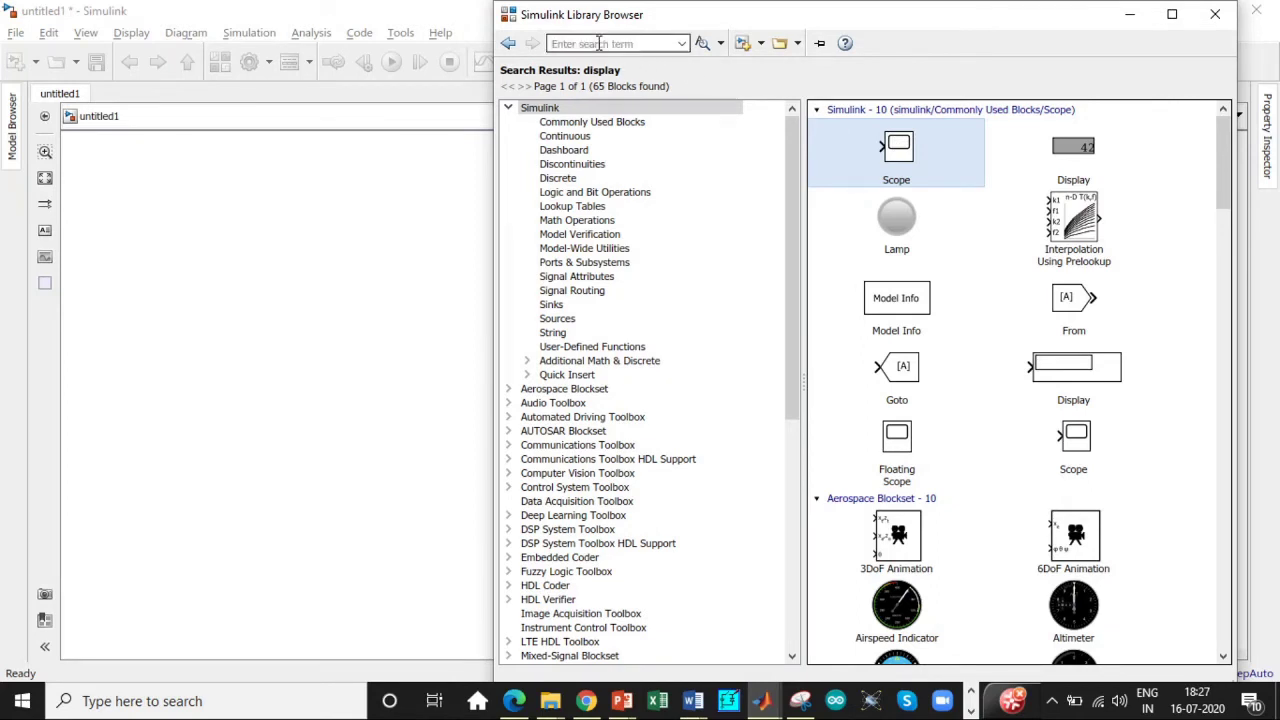
text(Mean)
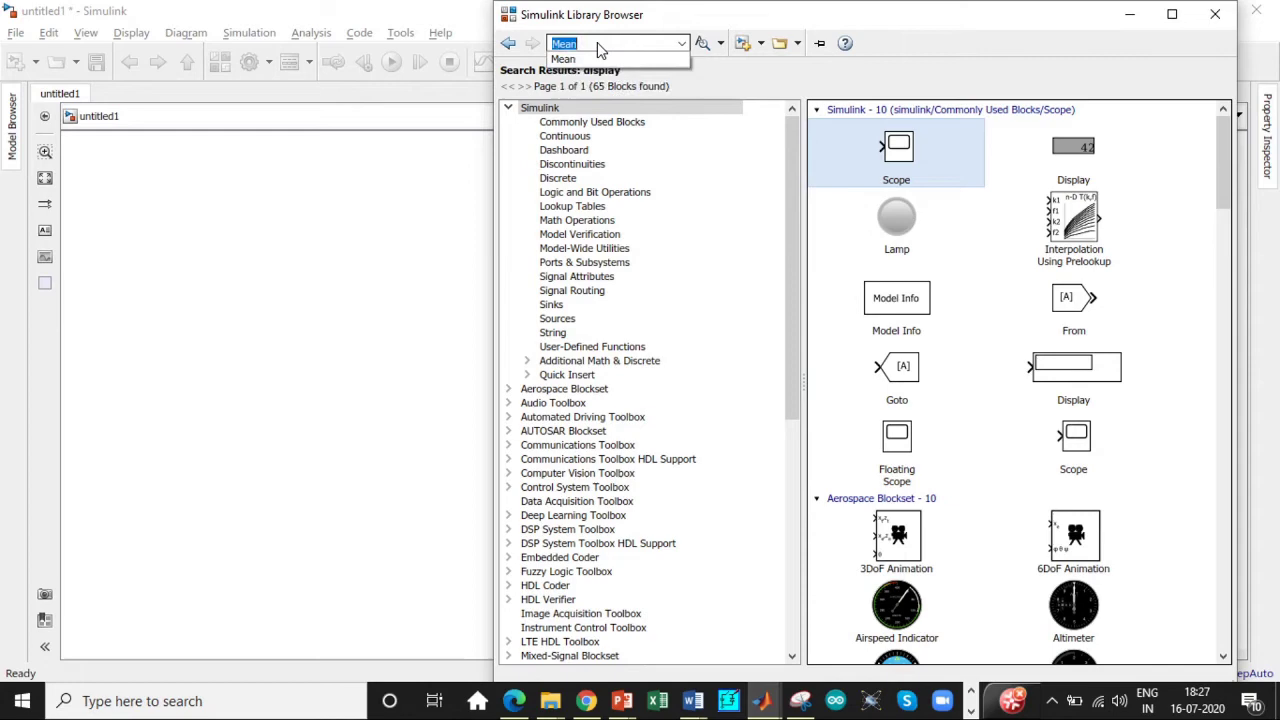
click(598, 43)
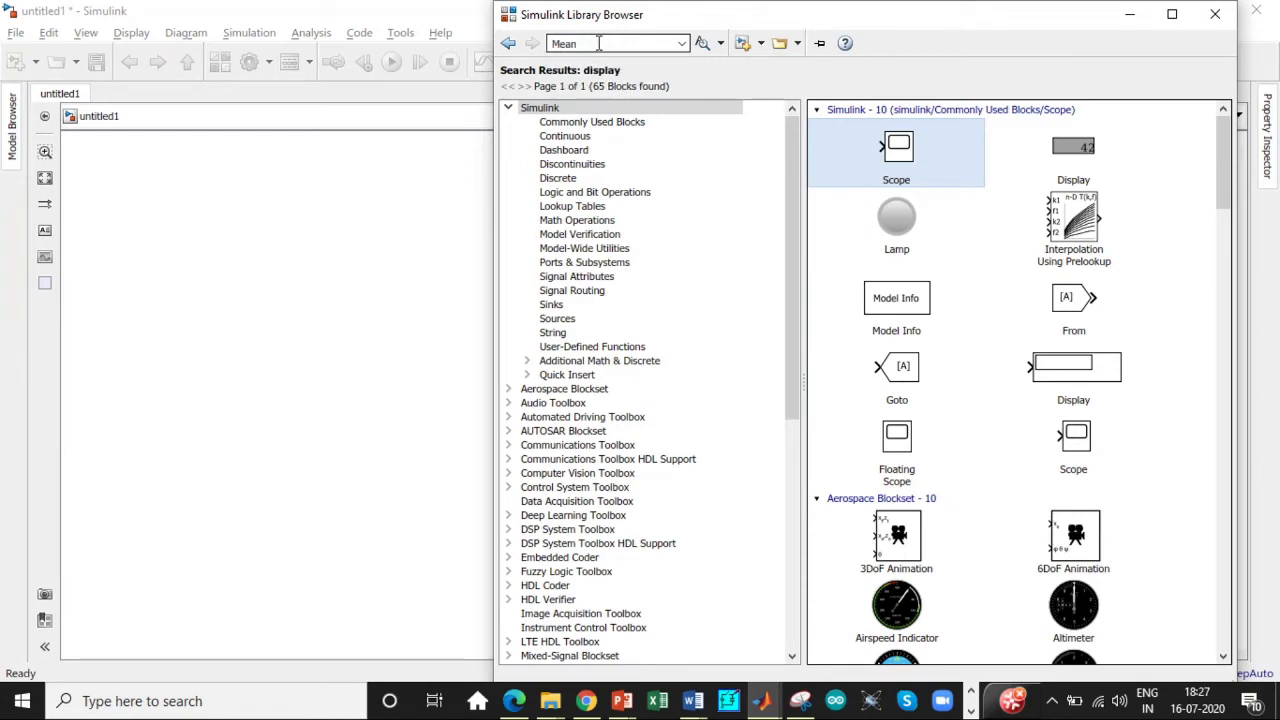
key(Return)
scroll(1133, 328, down, 5)
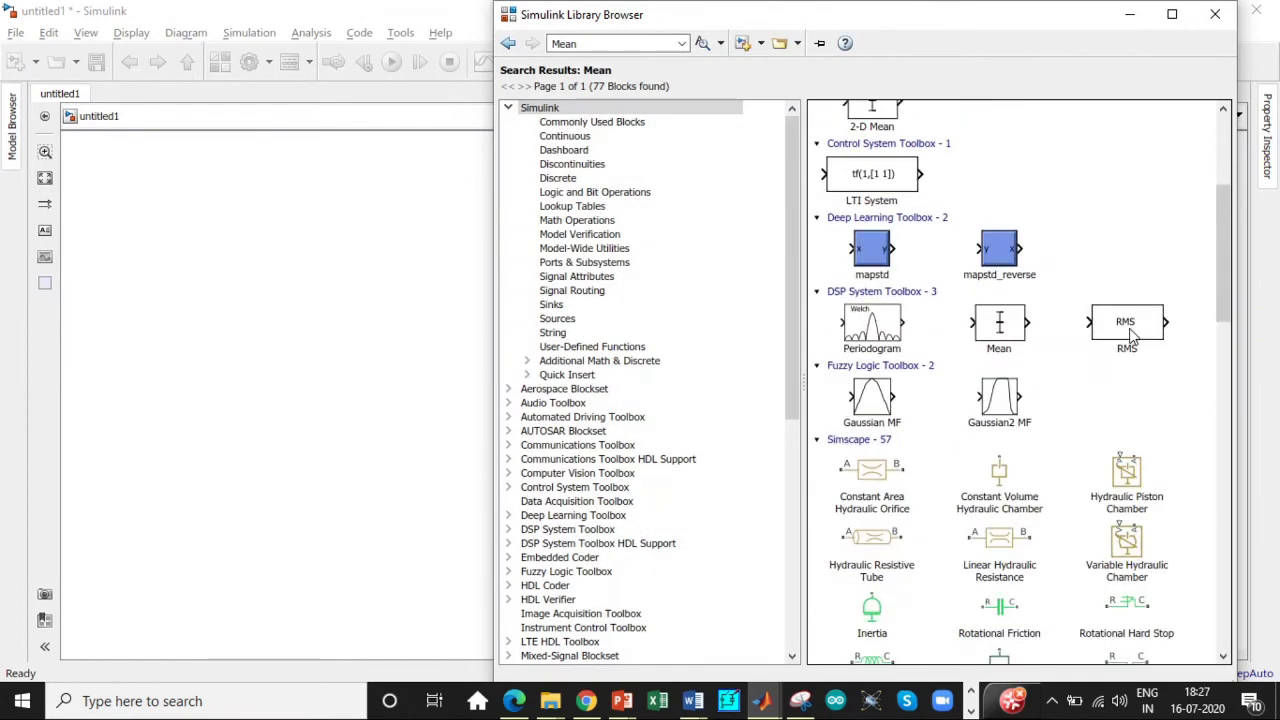
scroll(1133, 340, down, 2)
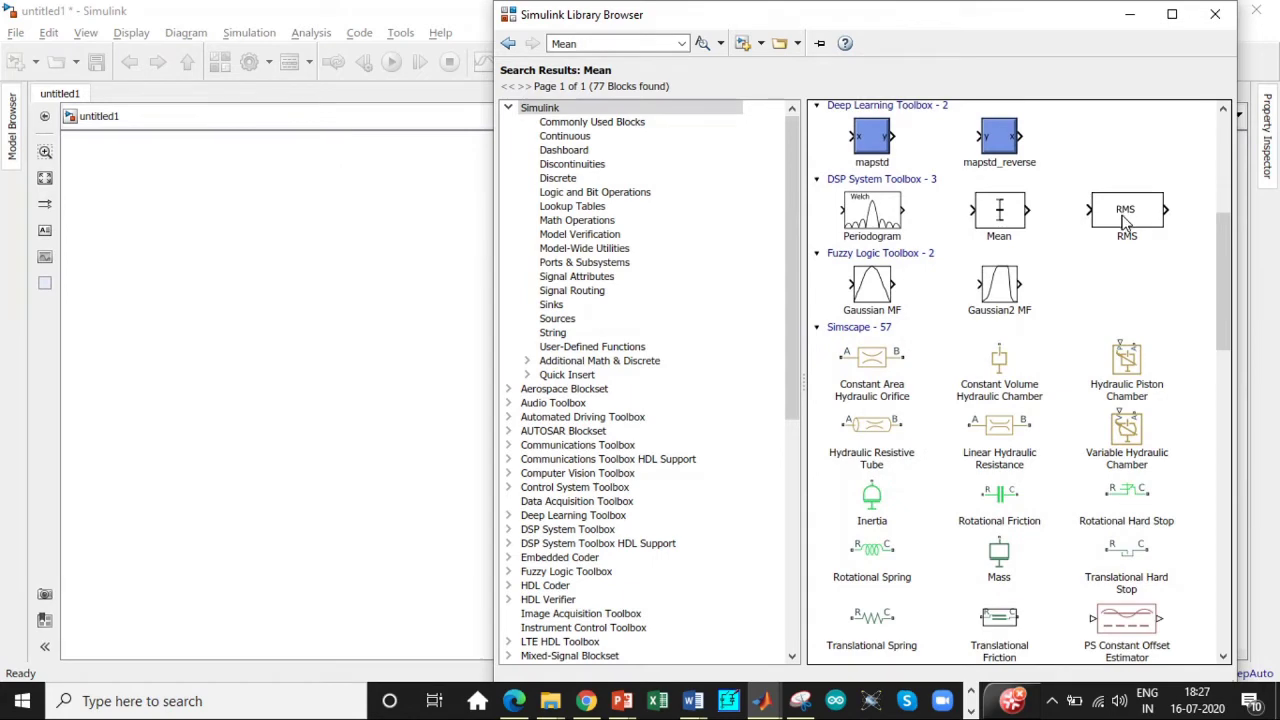
scroll(1124, 222, down, 15)
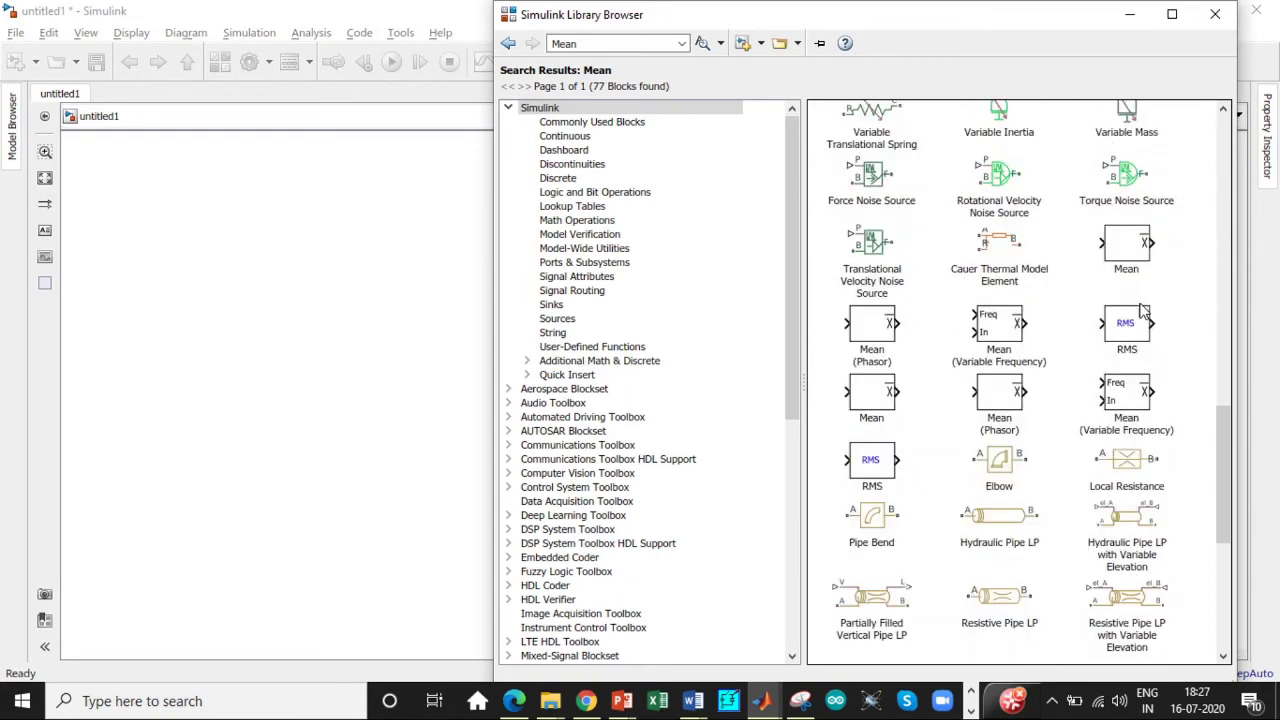
right_click(1141, 311)
key(Escape)
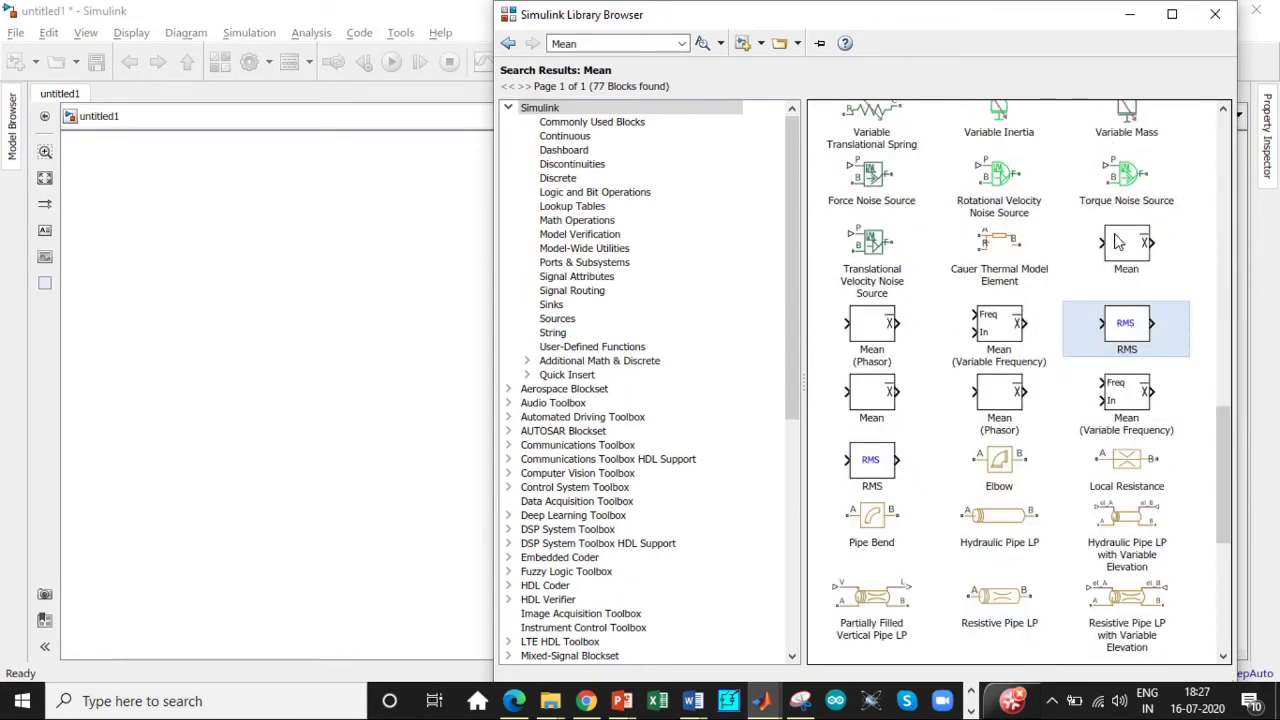
right_click(1118, 242)
key(Escape)
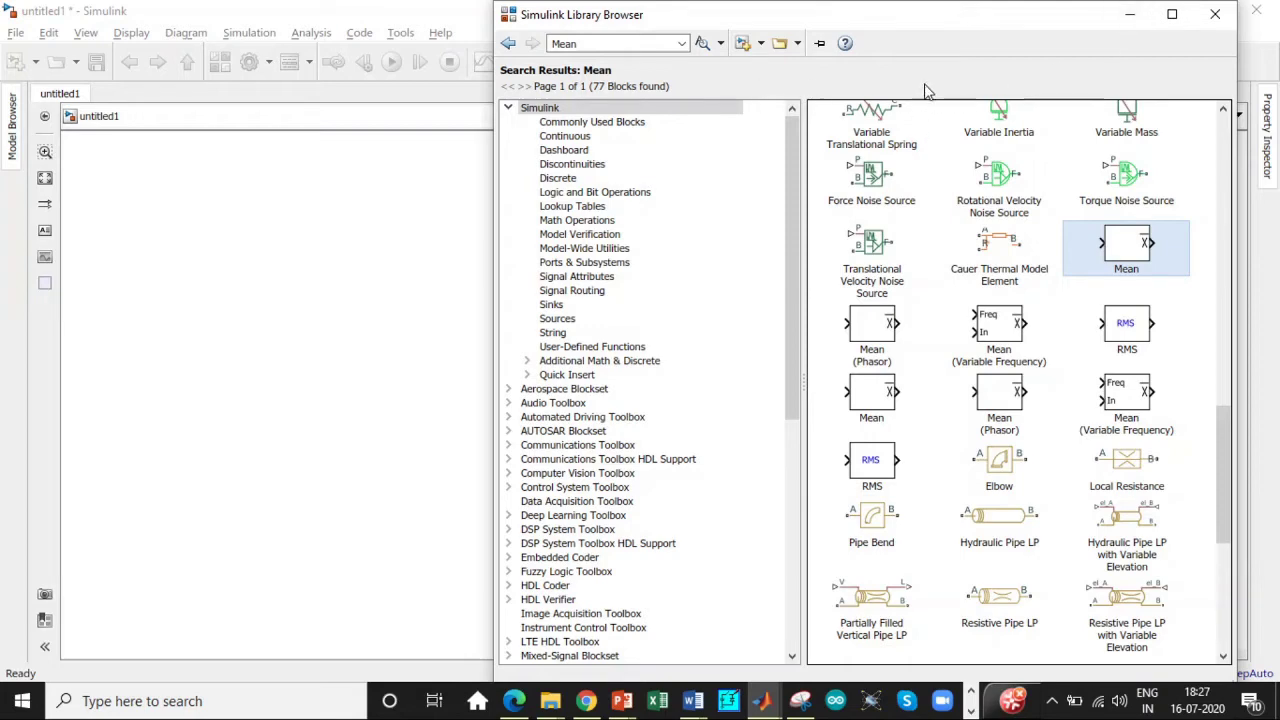
Spread the stacked Mean, RMS, Scope, Display, Pulse Generator, AC source and other blocks across the canvas
click(1131, 15)
drag(670, 393, 955, 431)
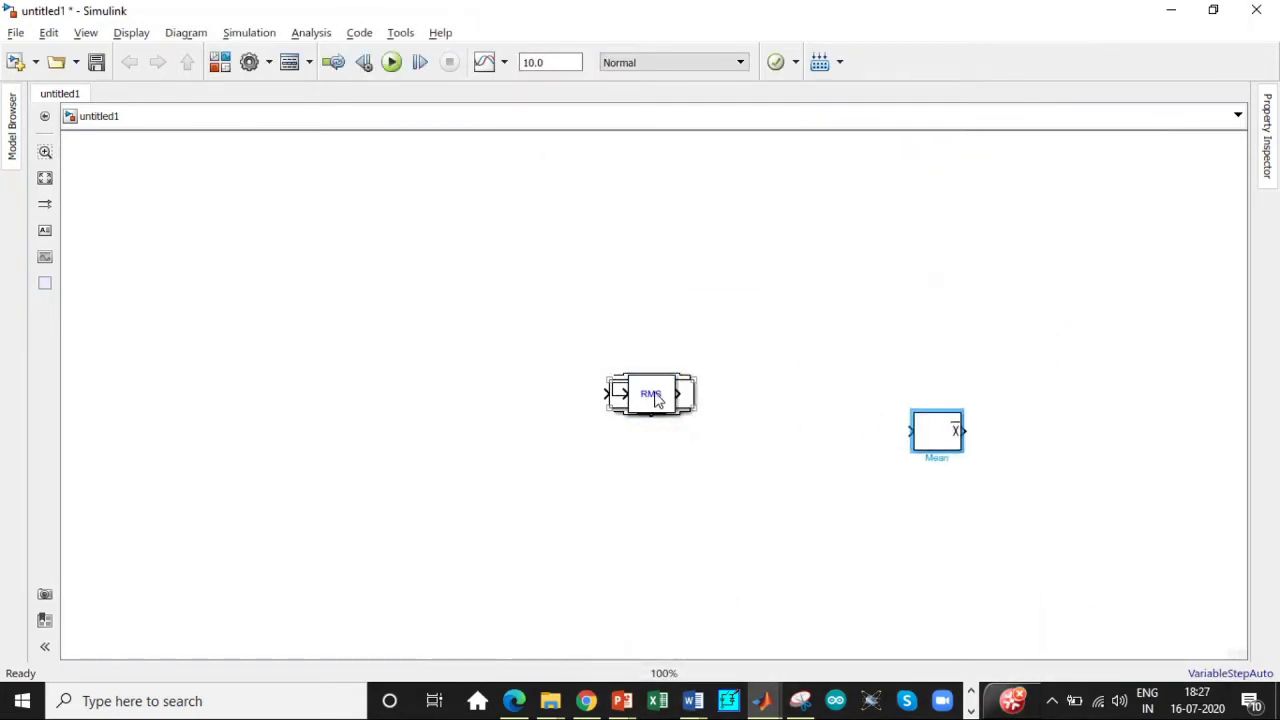
drag(658, 398, 971, 502)
drag(650, 395, 975, 253)
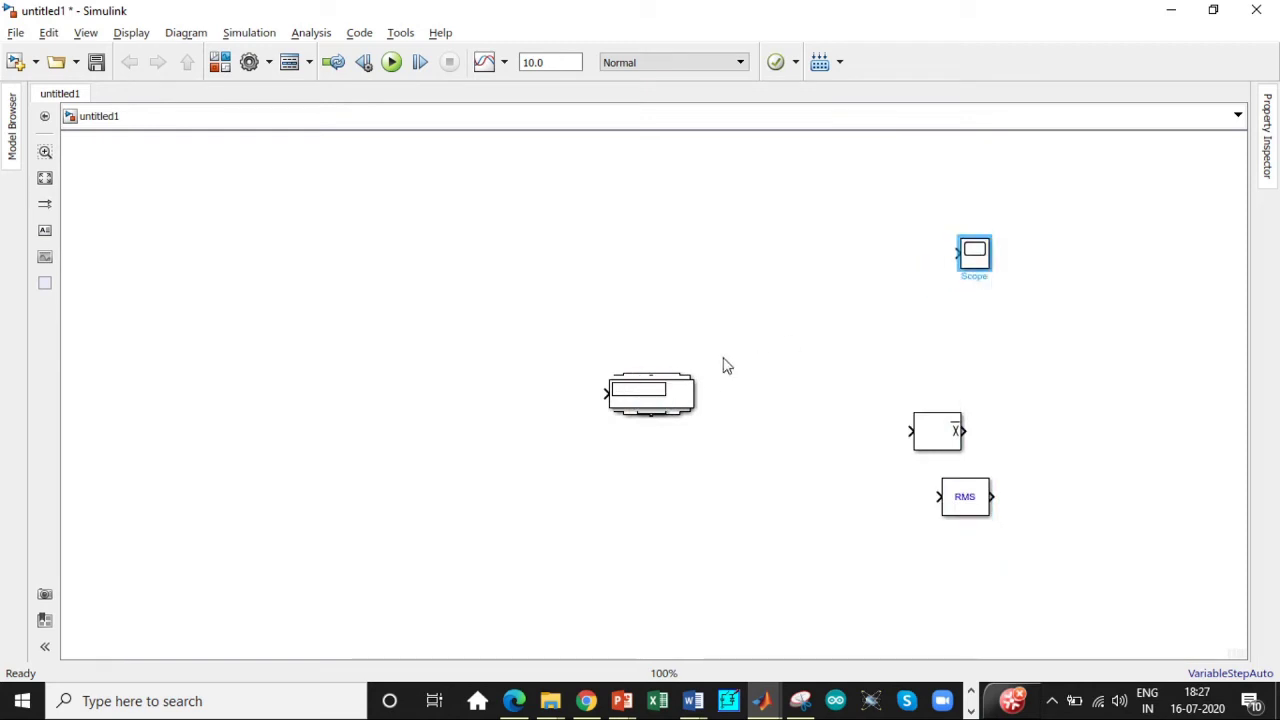
drag(684, 395, 1072, 395)
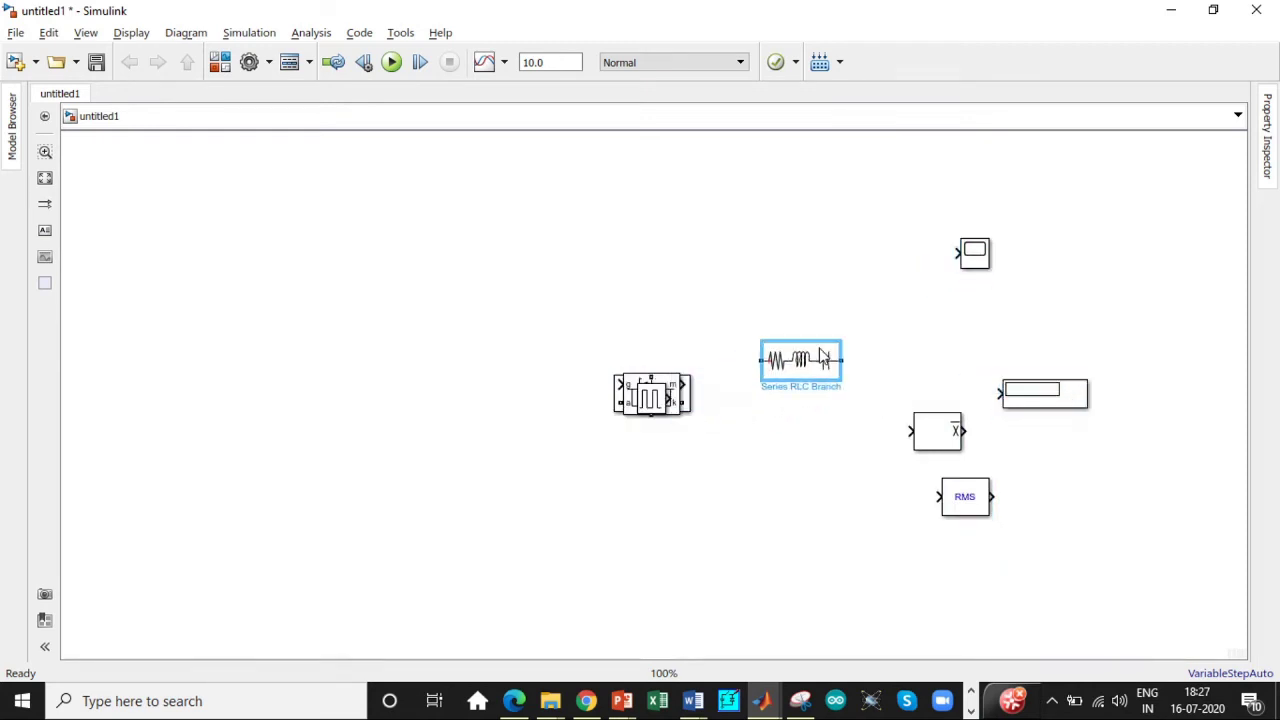
drag(650, 395, 225, 265)
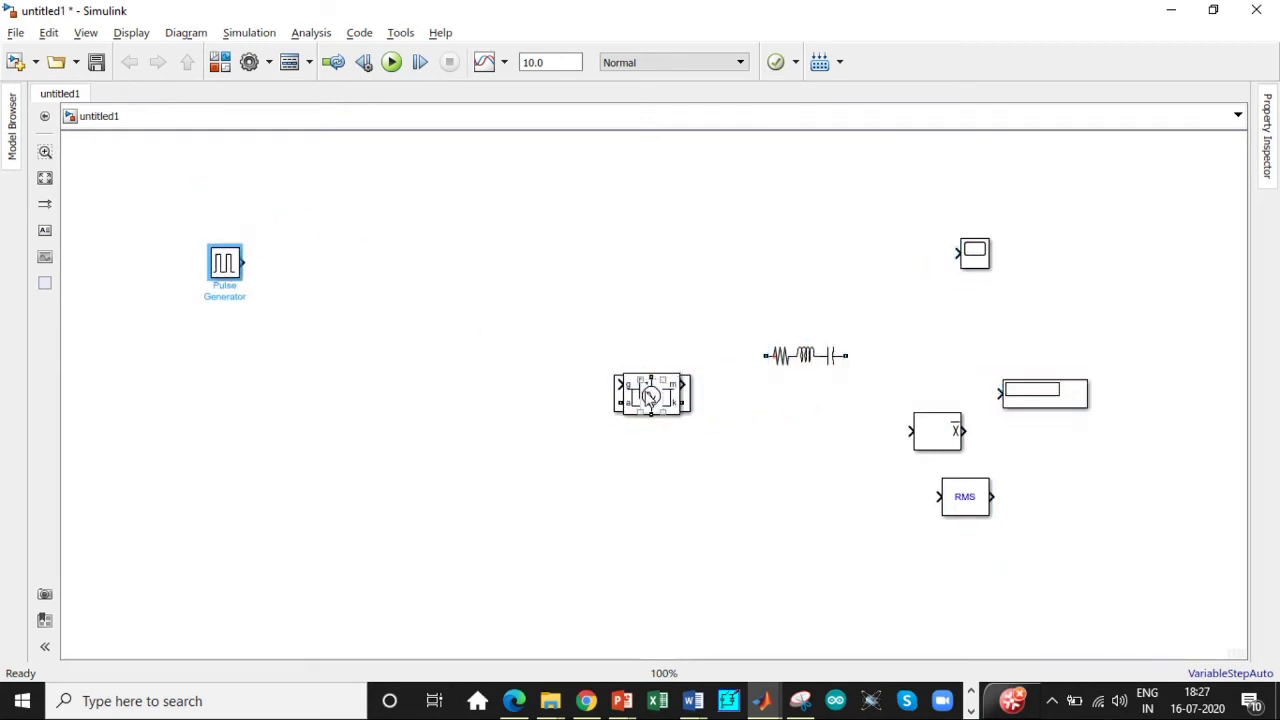
drag(650, 395, 177, 395)
drag(638, 395, 283, 325)
drag(663, 402, 862, 478)
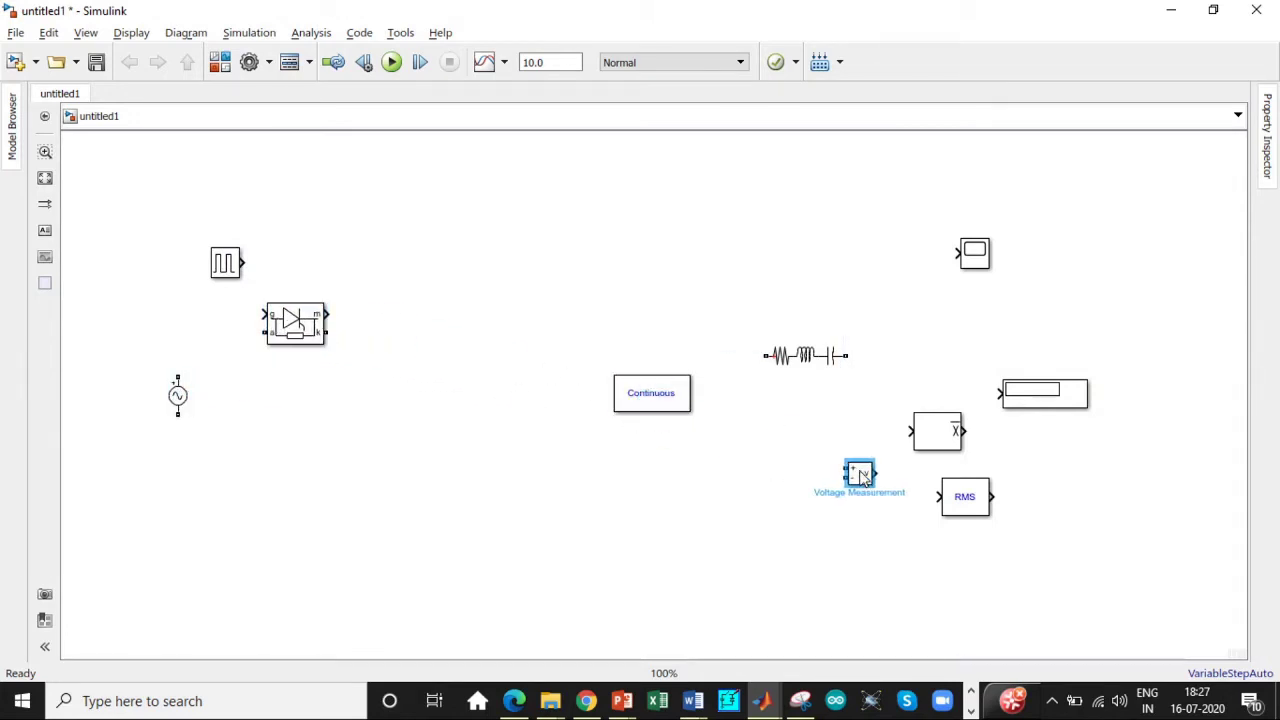
drag(666, 403, 190, 167)
Rotate the Thyristor vertical and turn off its measurement port
drag(291, 318, 371, 350)
key(ctrl+r)
key(ctrl+r)
key(ctrl+r)
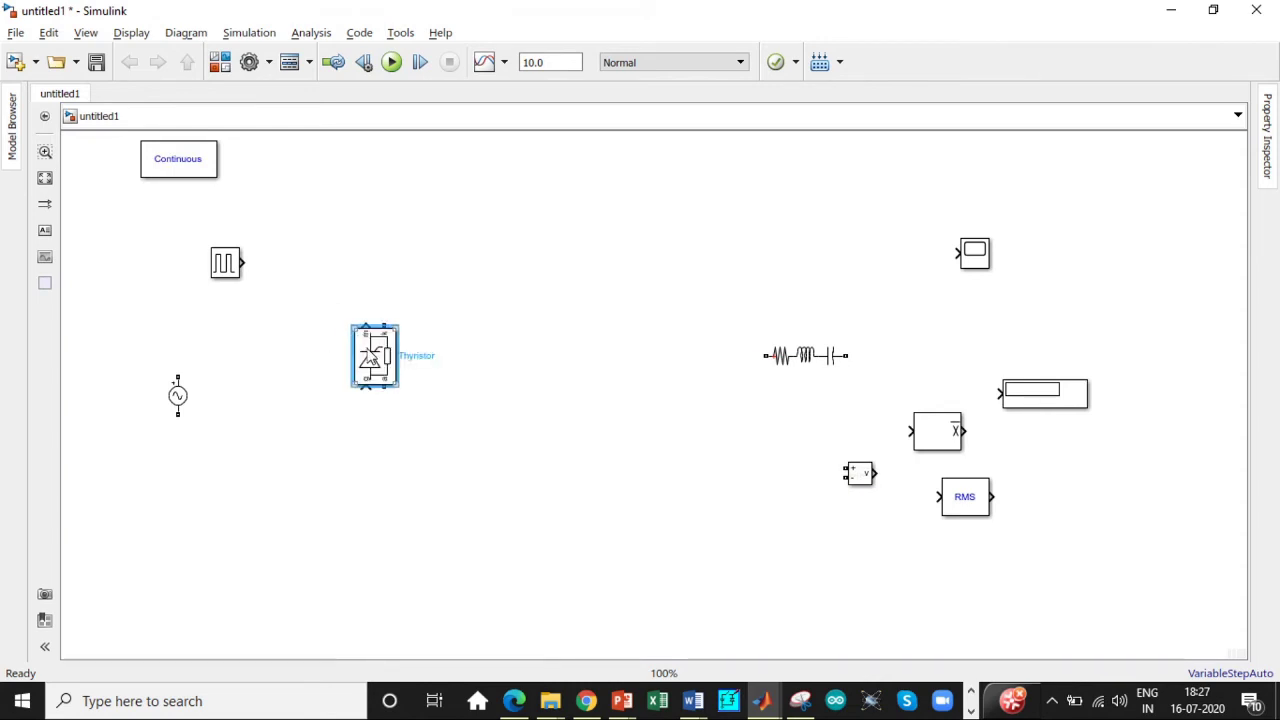
double_click(370, 356)
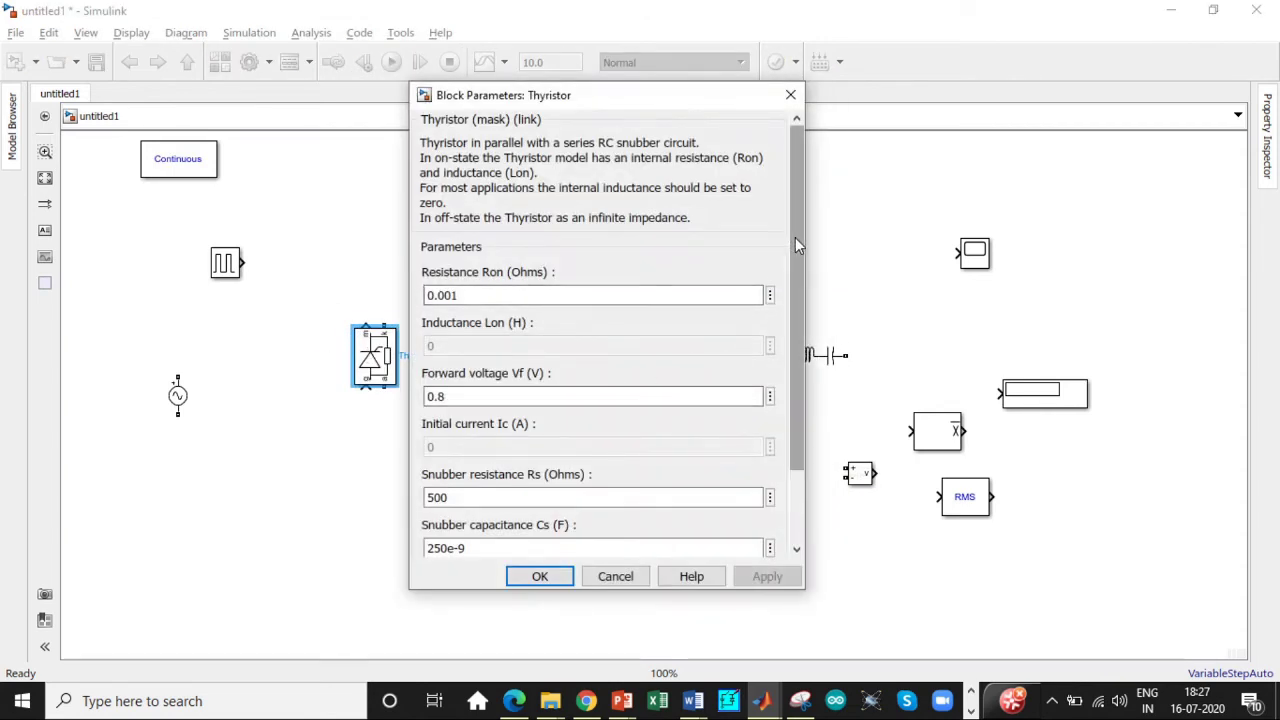
drag(797, 245, 796, 390)
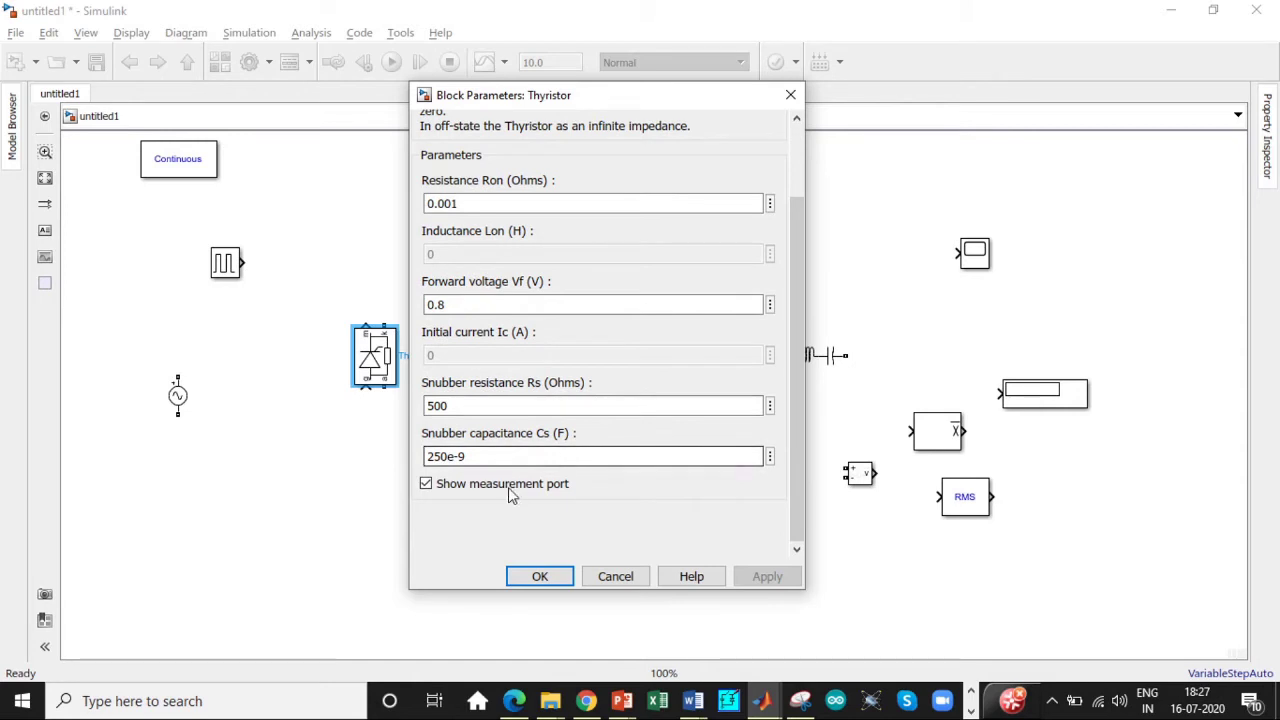
click(426, 483)
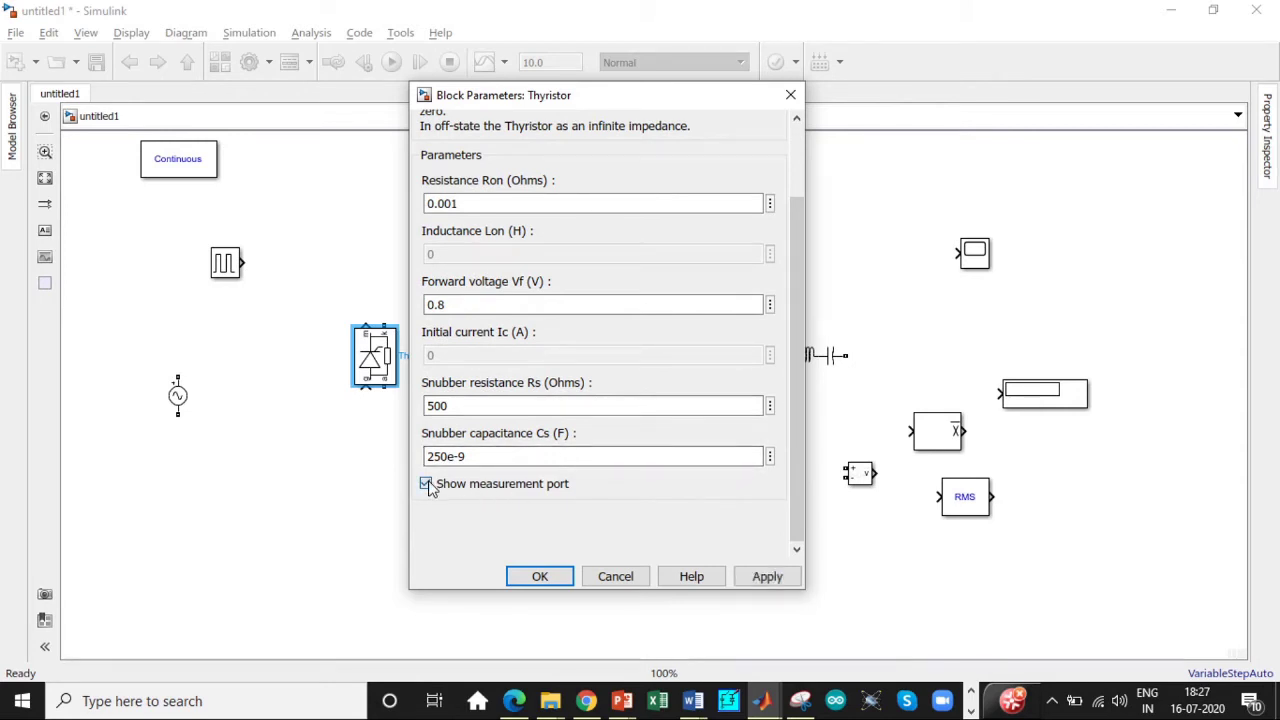
click(540, 577)
Duplicate the thyristor into four, arranged in two columns
key(ctrl+v)
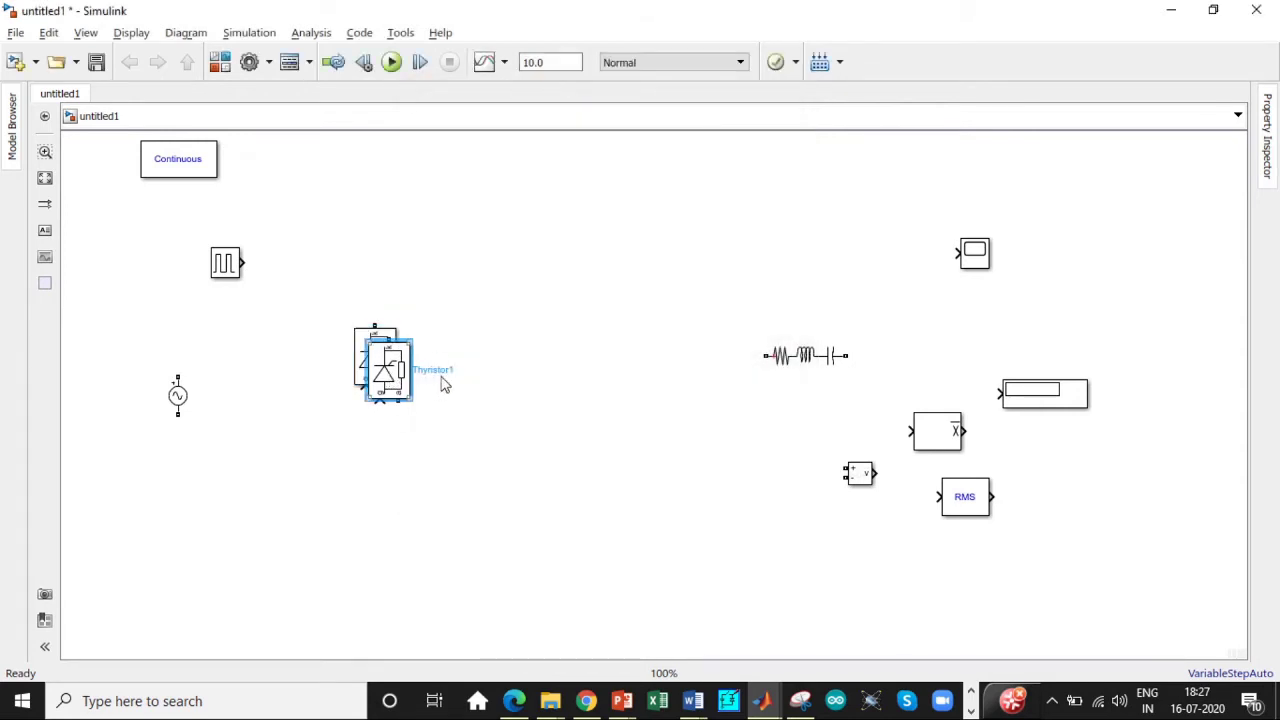
drag(403, 375, 344, 336)
drag(396, 383, 490, 368)
click(437, 494)
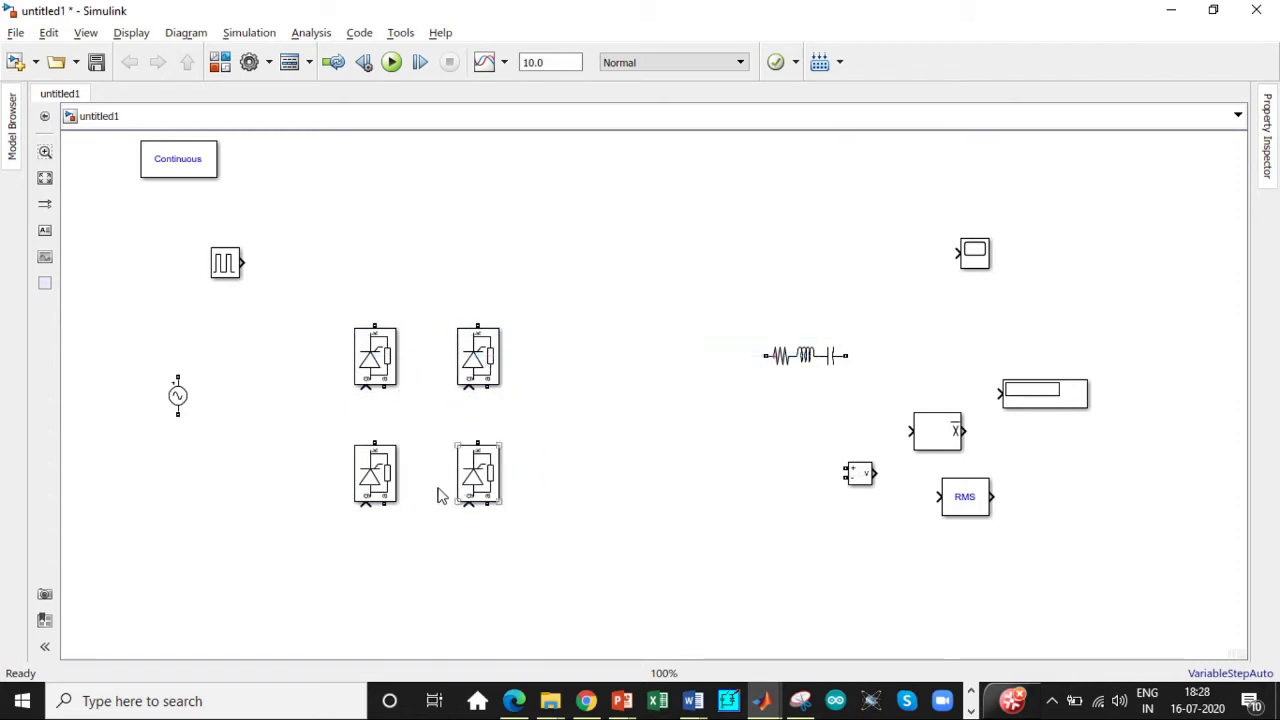
Wire each thyristor column together and link the top and bottom ends across
drag(375, 443, 383, 388)
drag(478, 442, 487, 388)
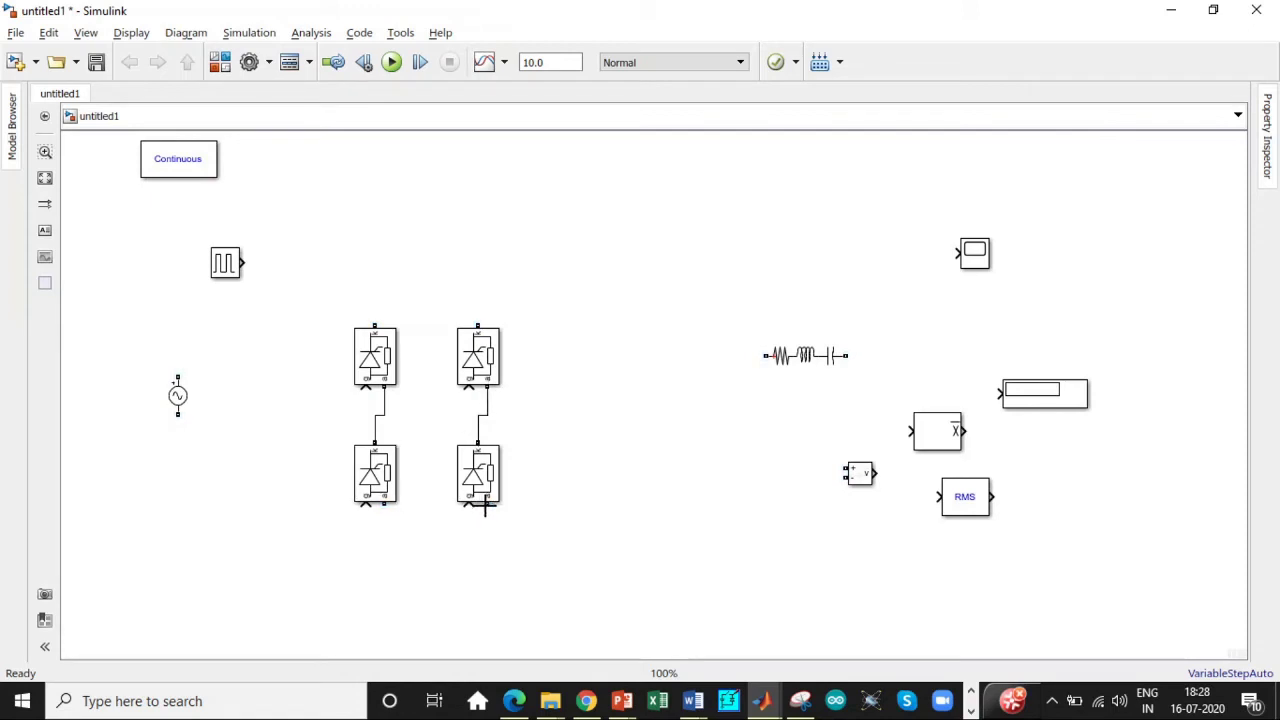
drag(485, 507, 384, 505)
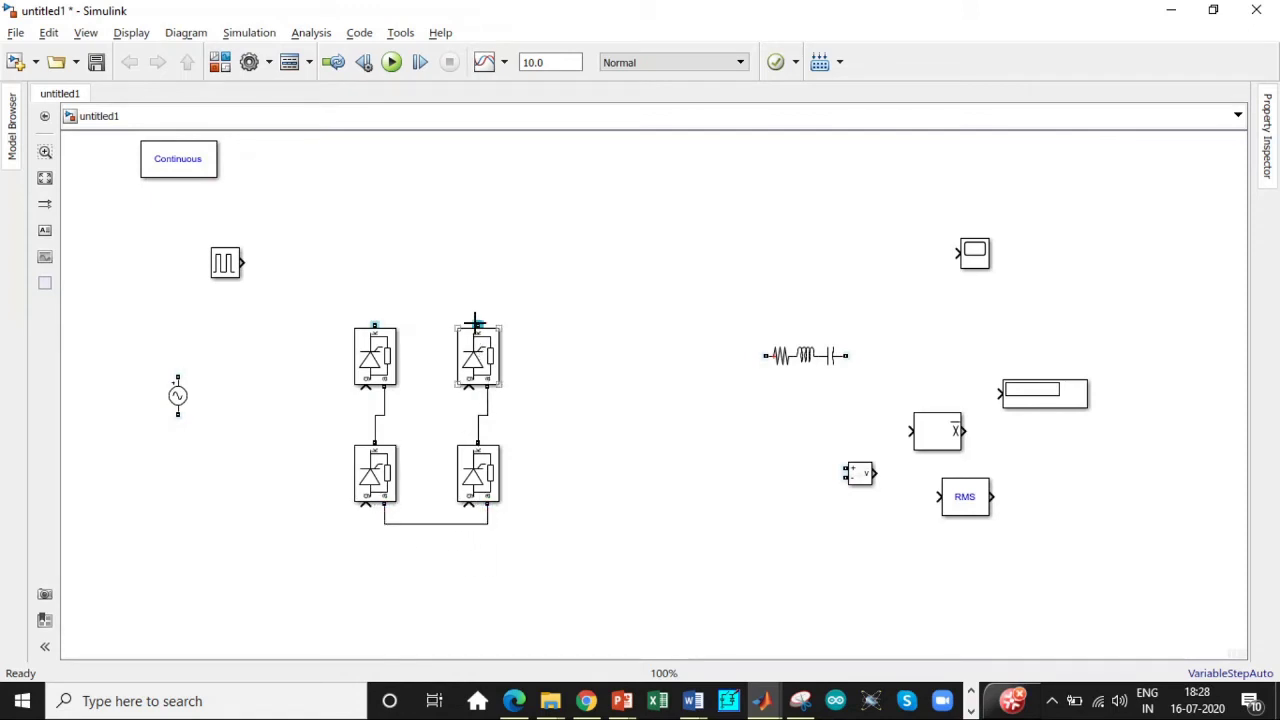
drag(475, 320, 375, 325)
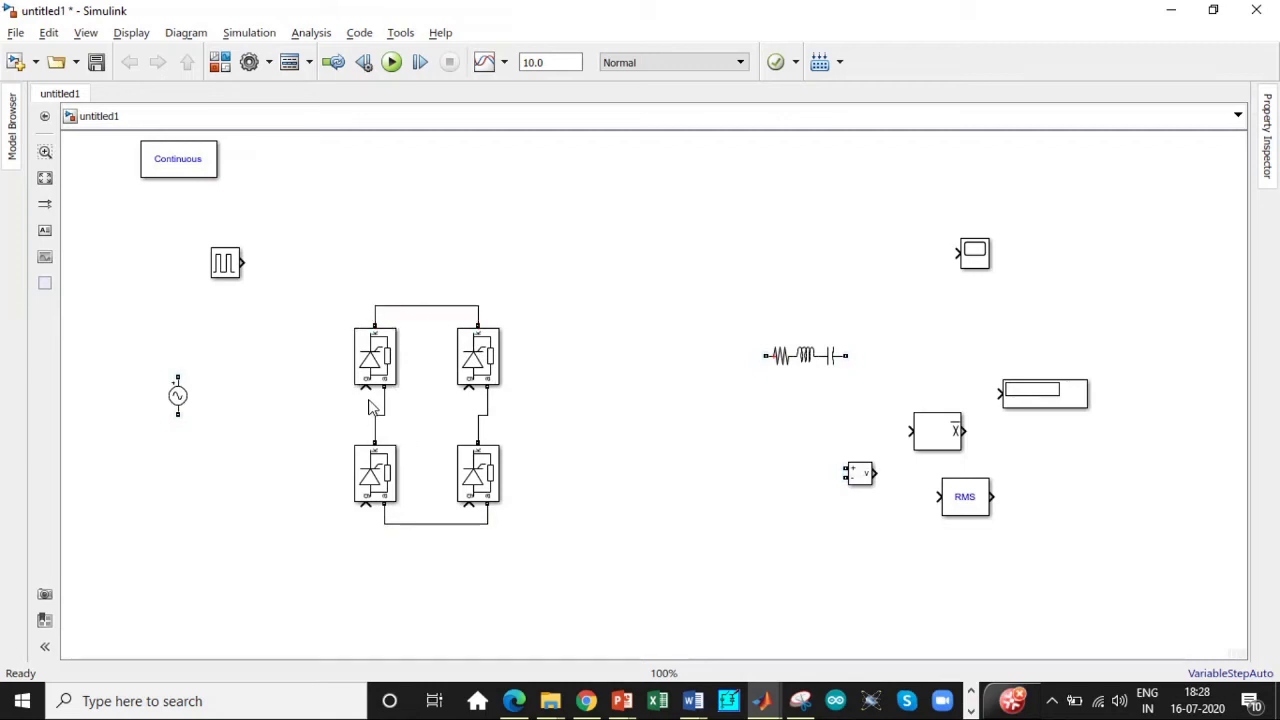
Give the AC Voltage Source a 325.26 V peak amplitude and 50 Hz frequency
drag(178, 395, 224, 414)
double_click(224, 414)
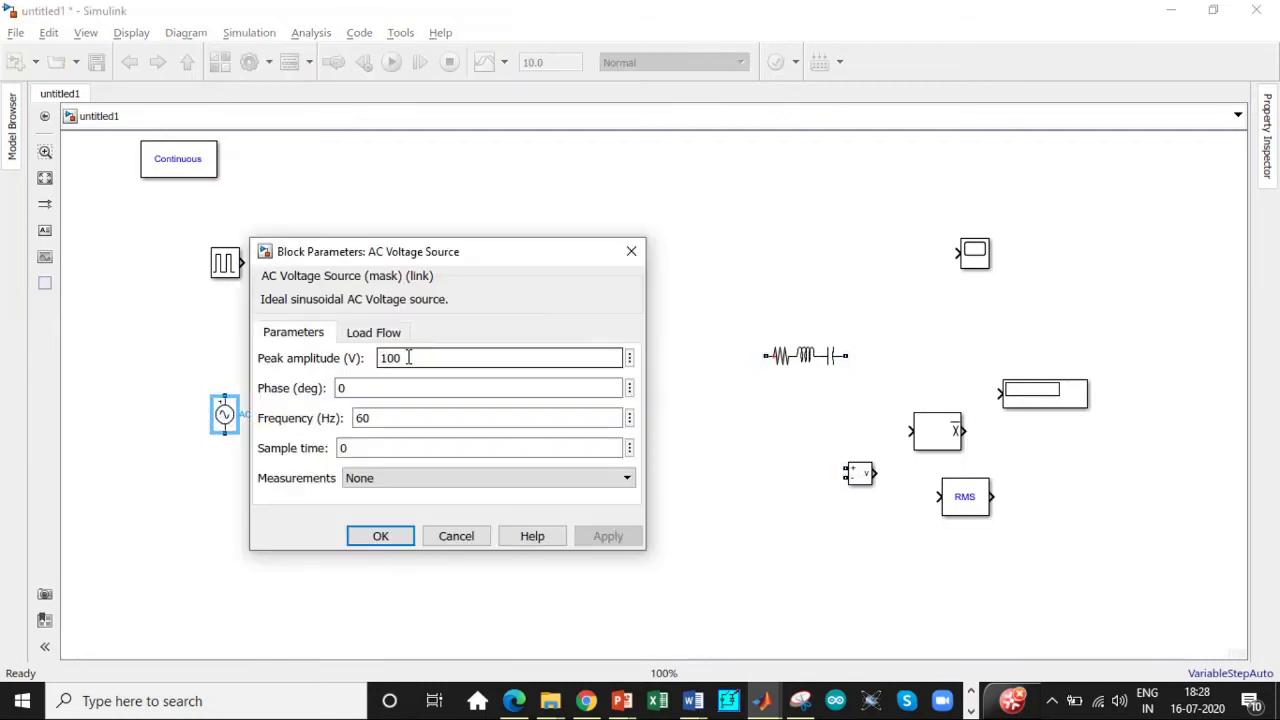
double_click(408, 357)
key(BackSpace)
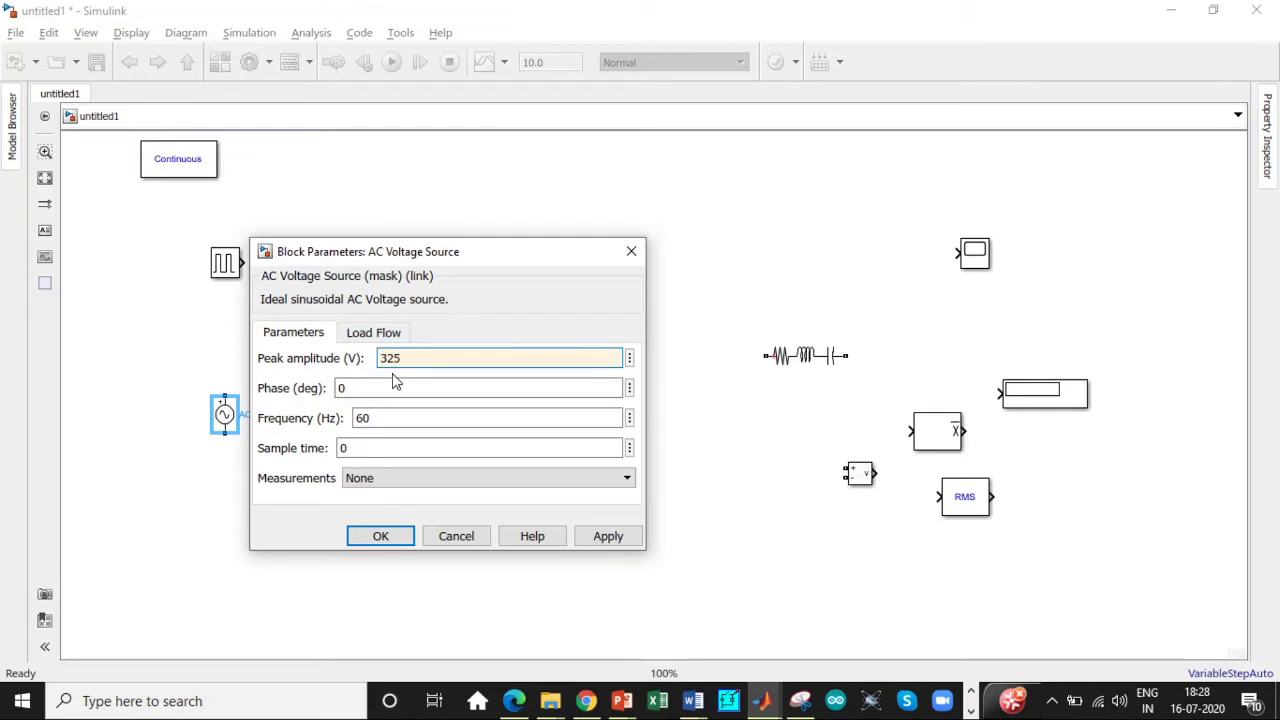
text(26)
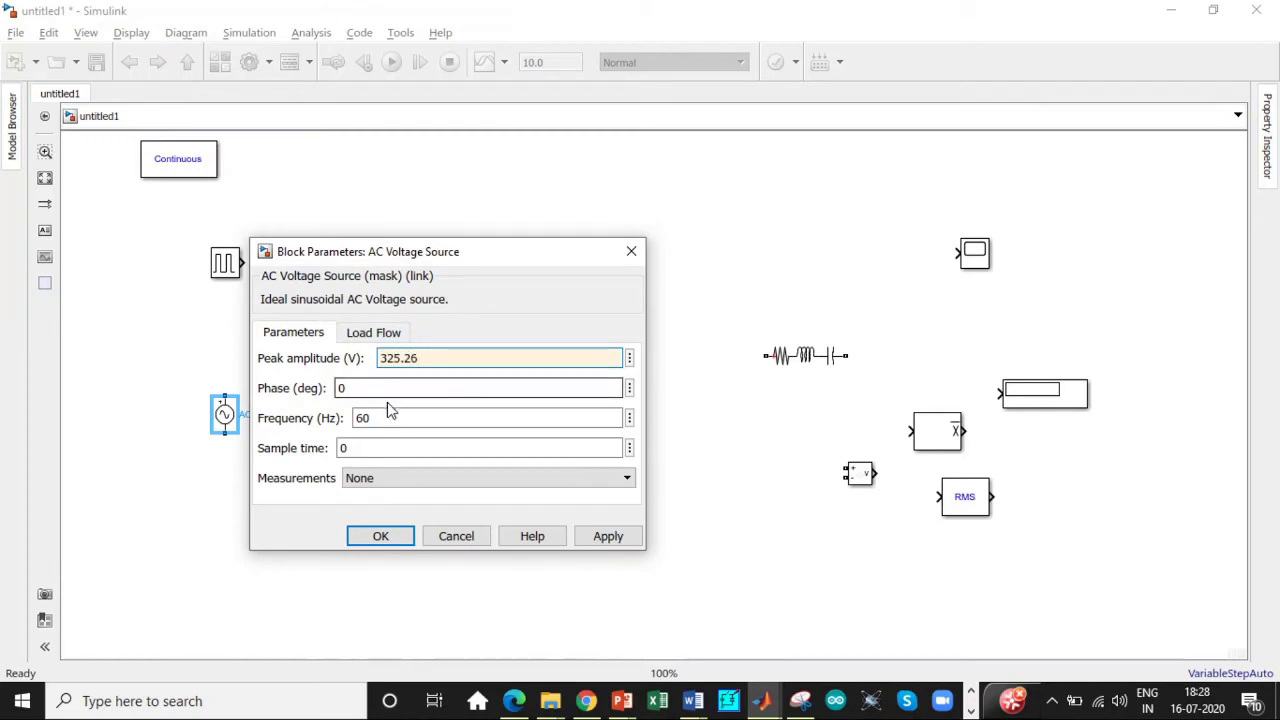
click(388, 420)
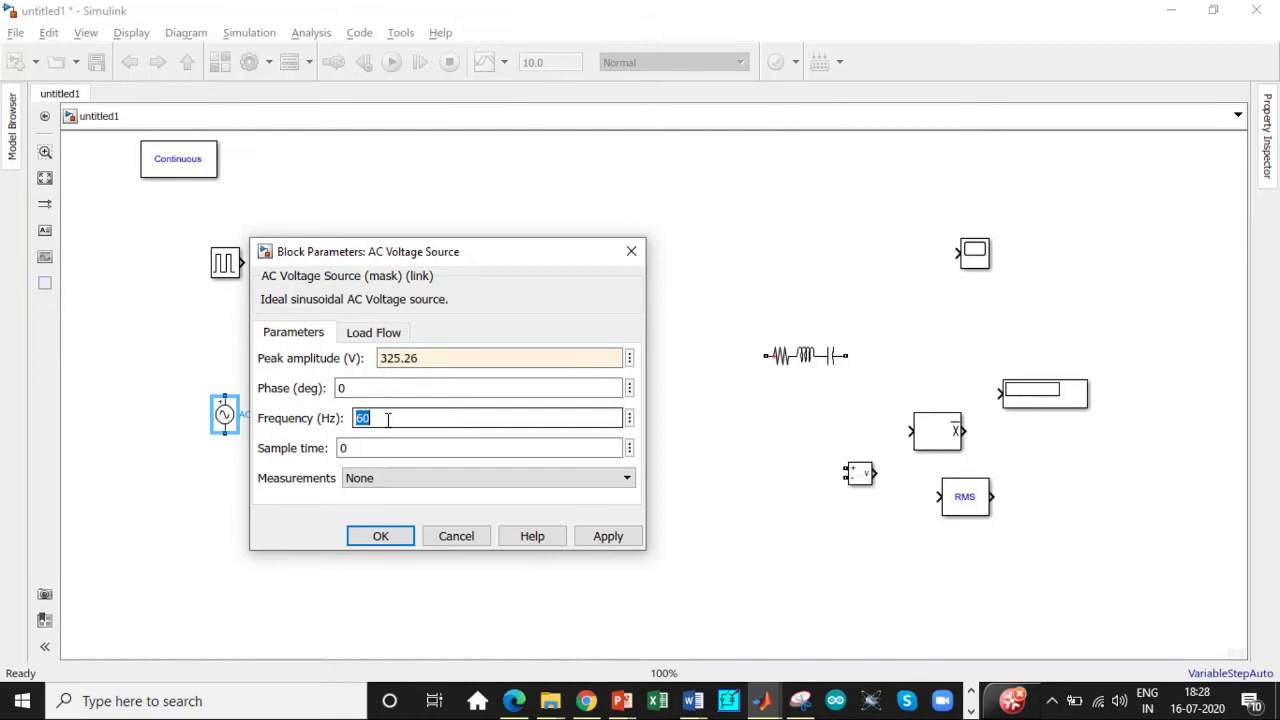
text(50)
click(394, 530)
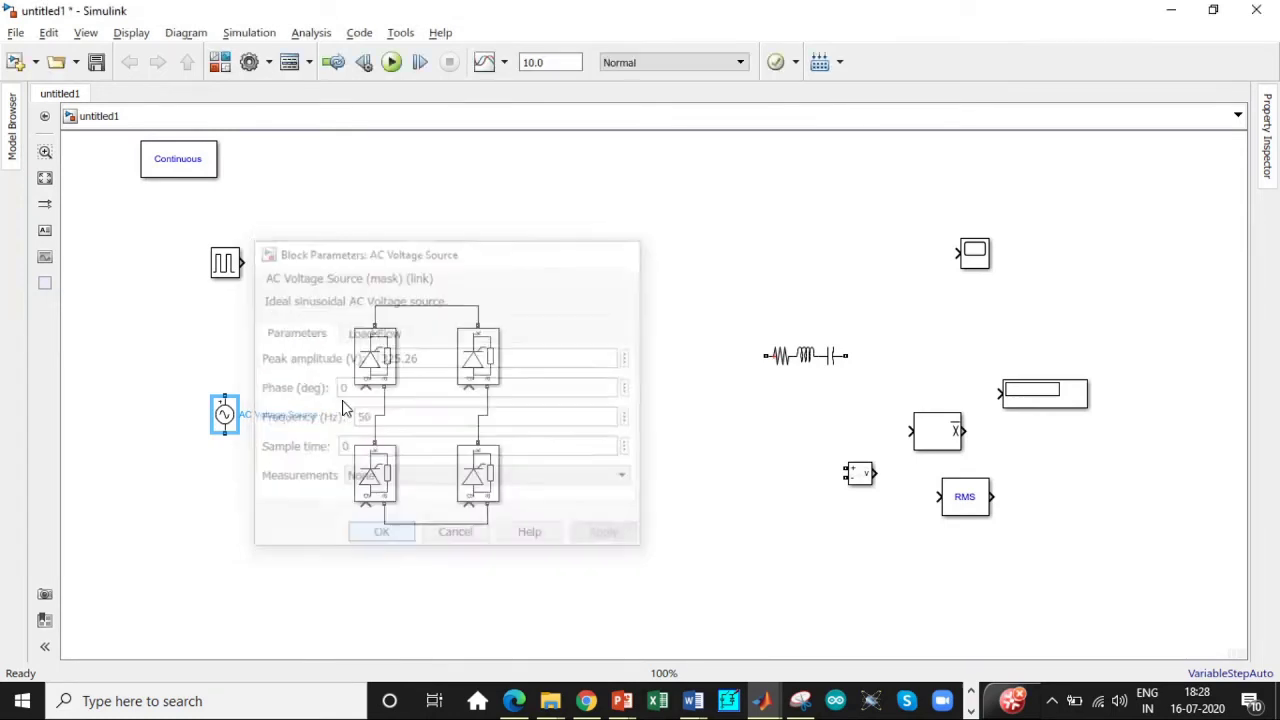
Set the Pulse Generator to period 0.01, pulse width 10 and phase delay 1.665e-3
double_click(224, 266)
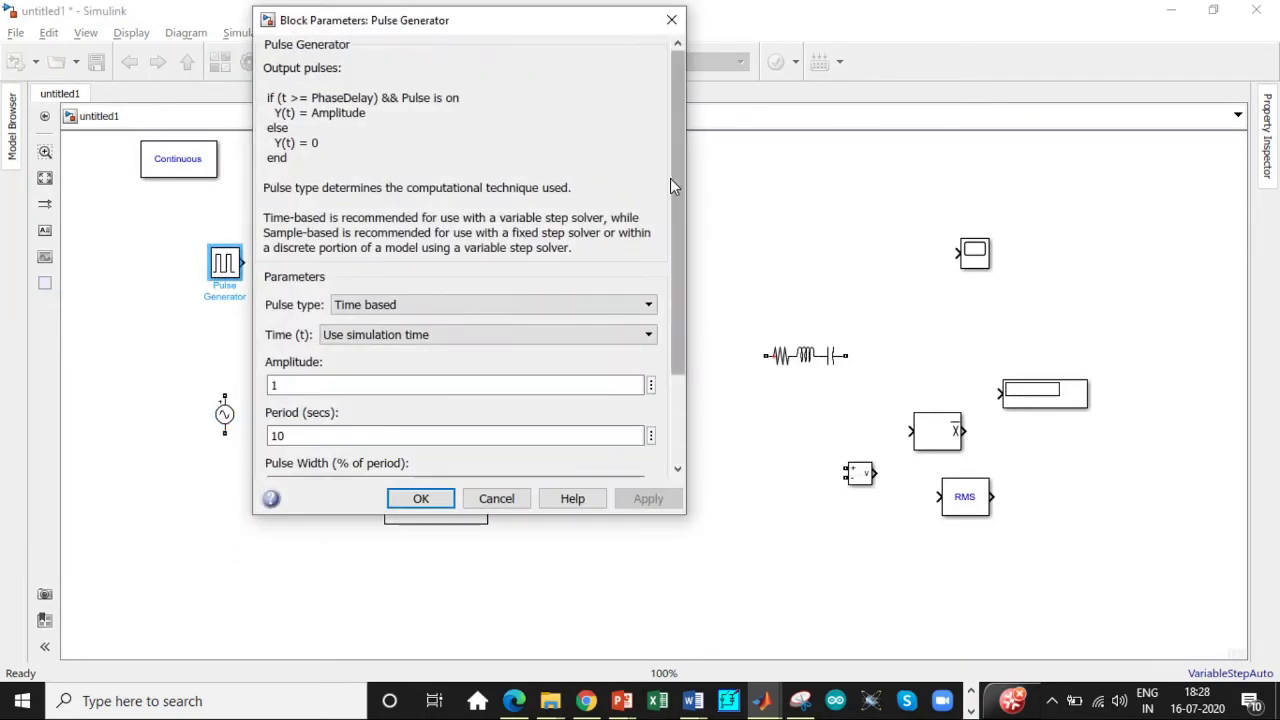
drag(671, 184, 677, 289)
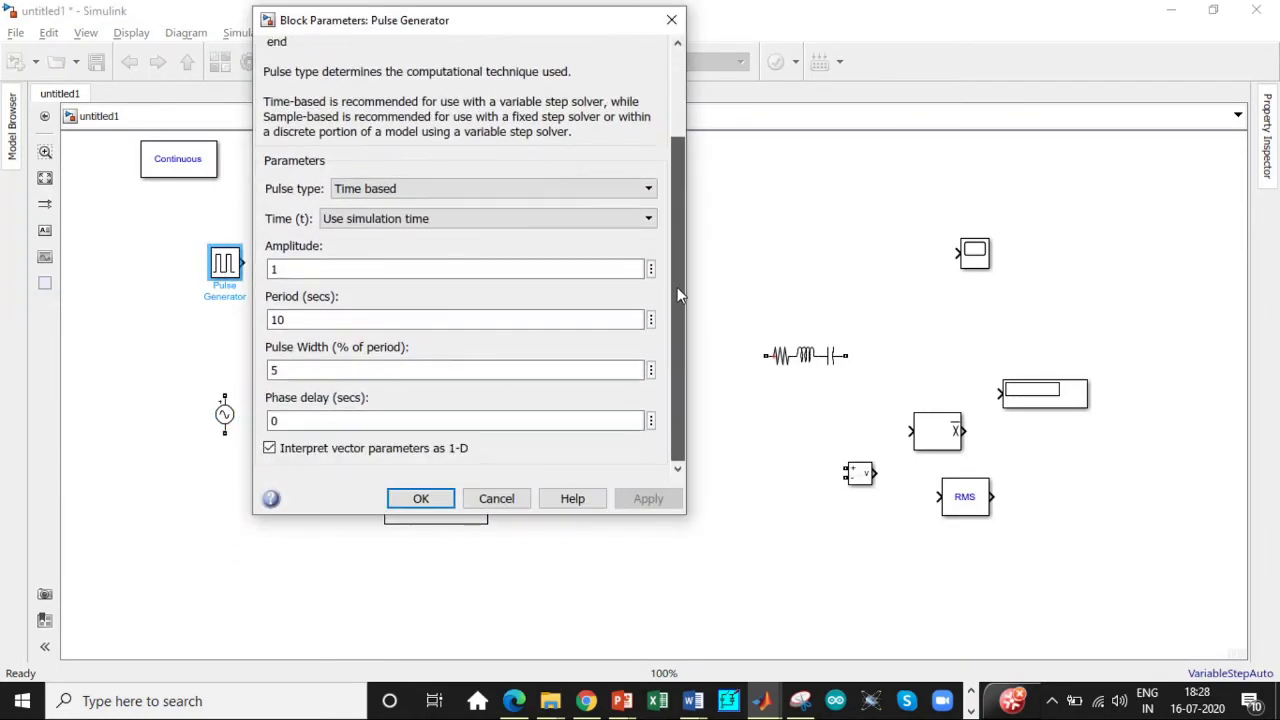
double_click(317, 319)
text(0.)
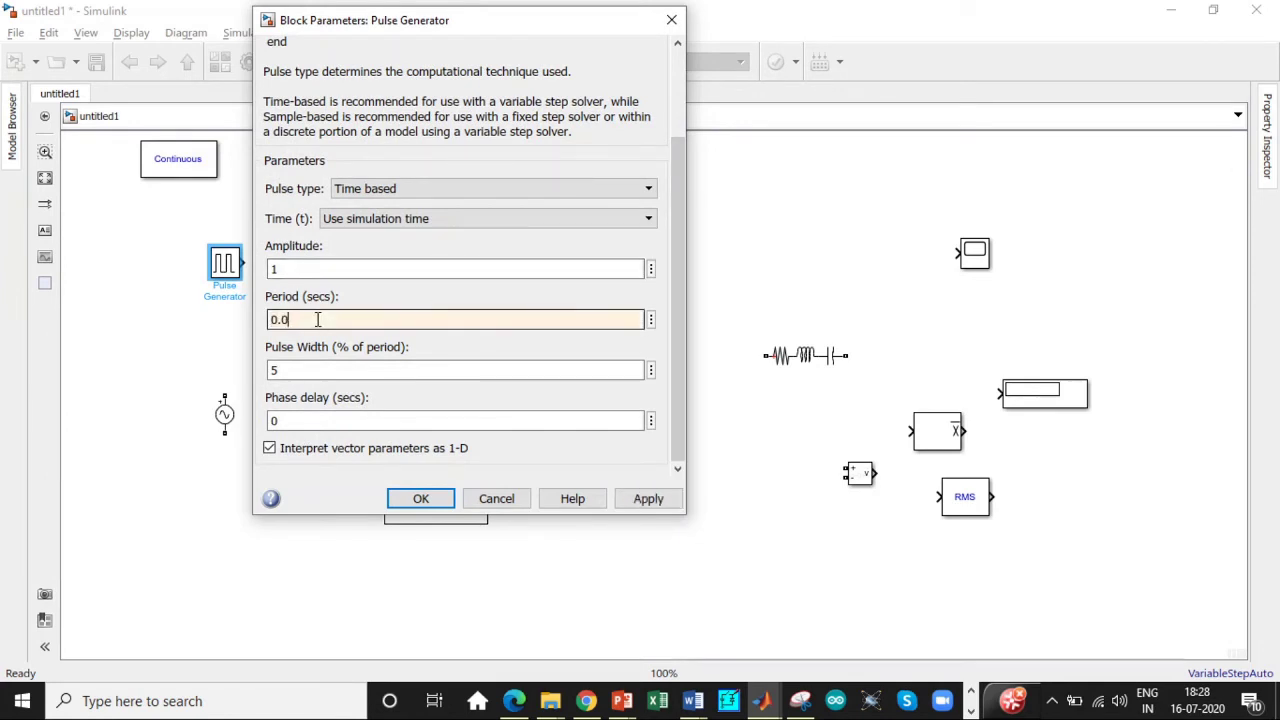
text(01)
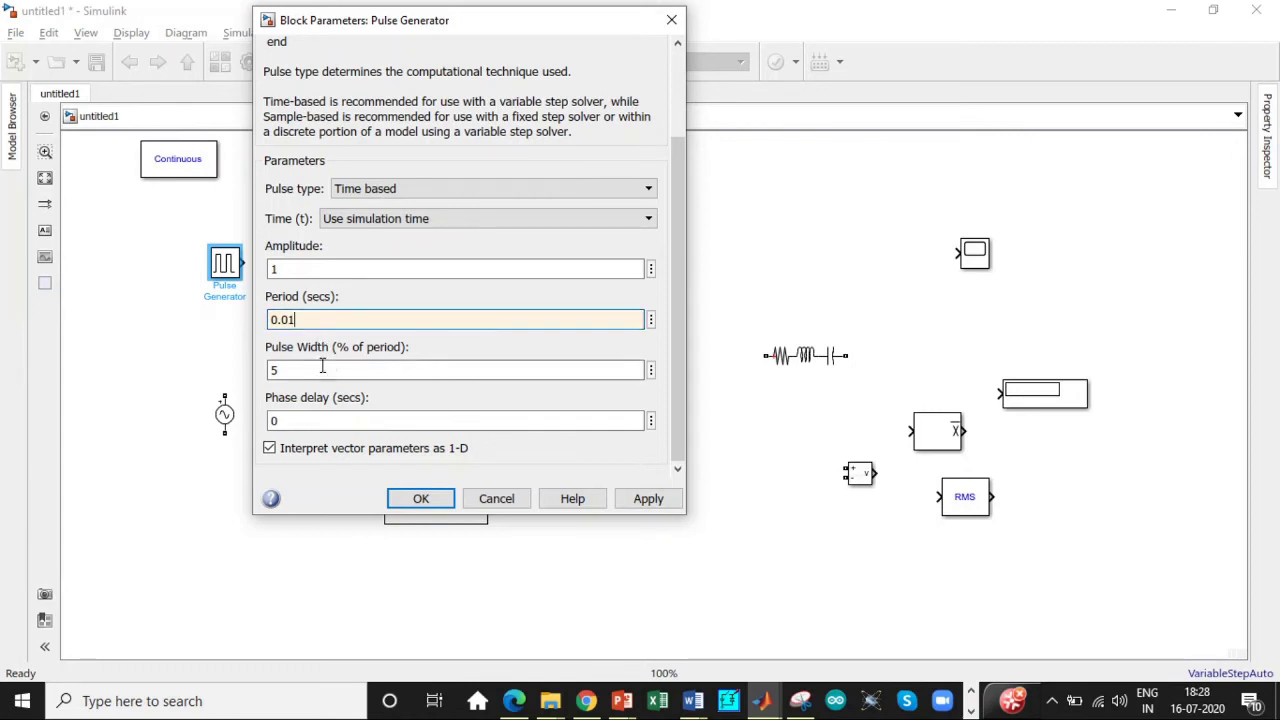
double_click(316, 369)
text(1)
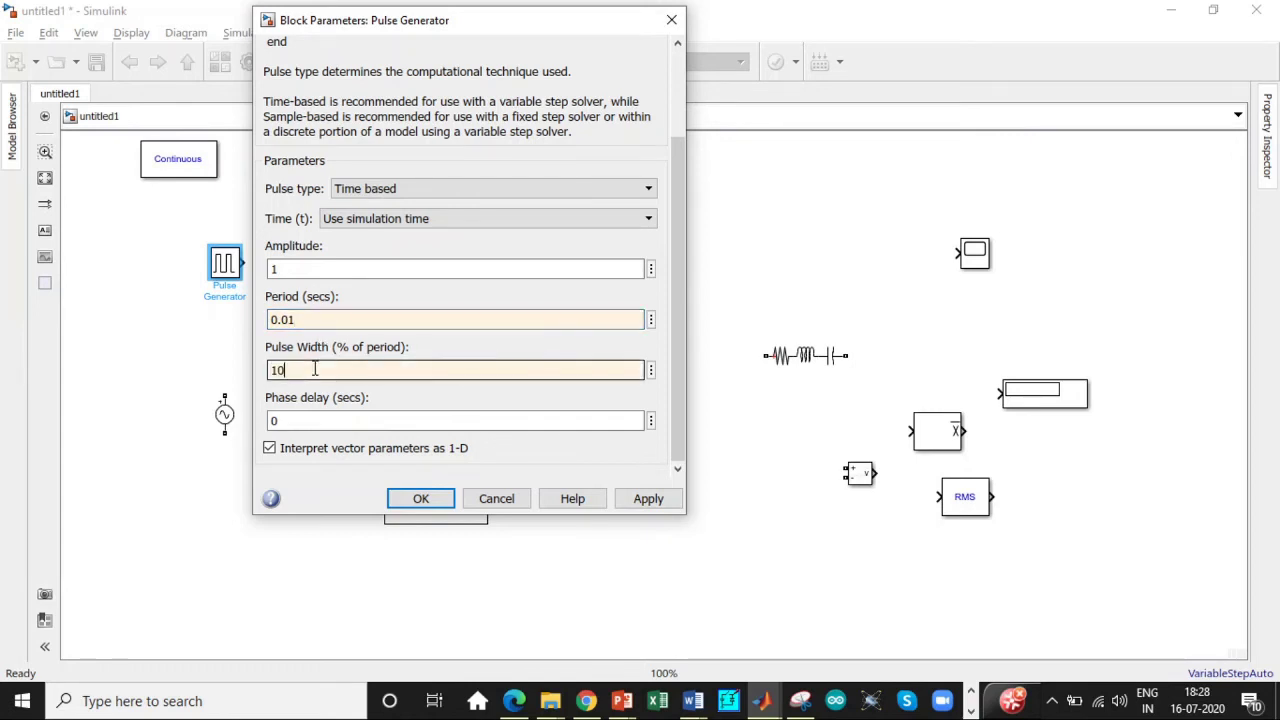
text(0)
click(301, 420)
double_click(301, 420)
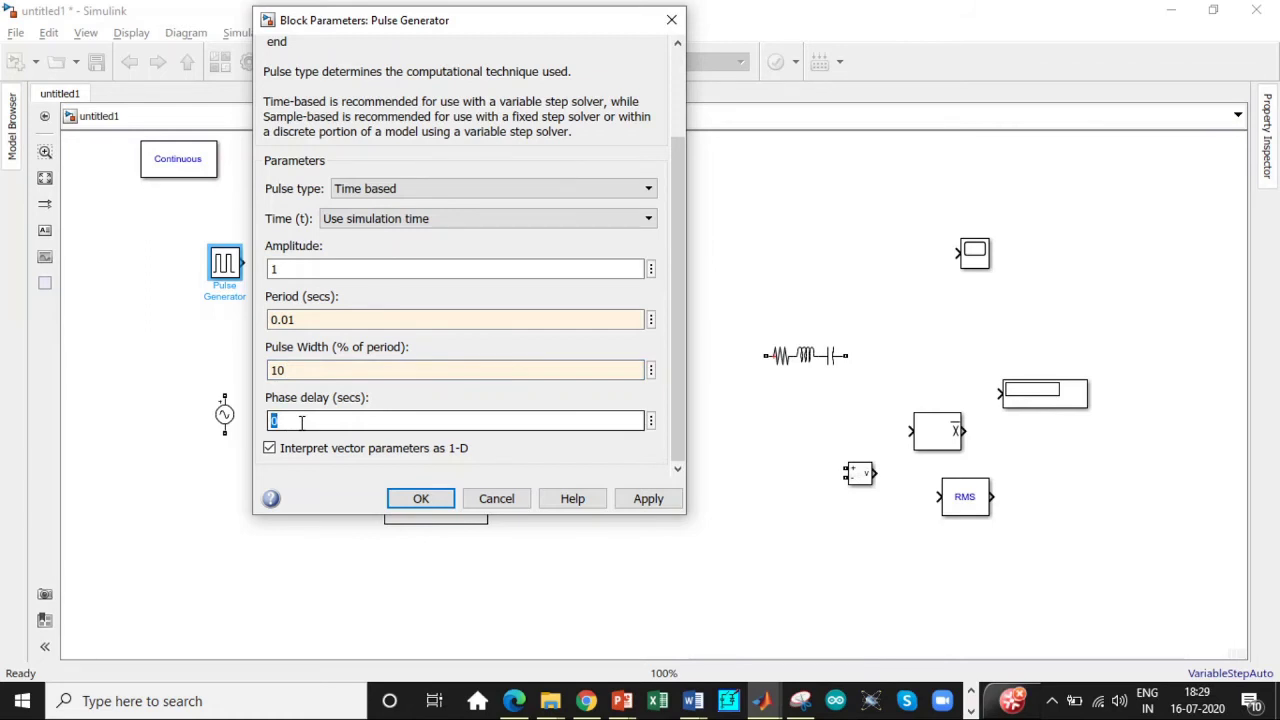
text(1.665e)
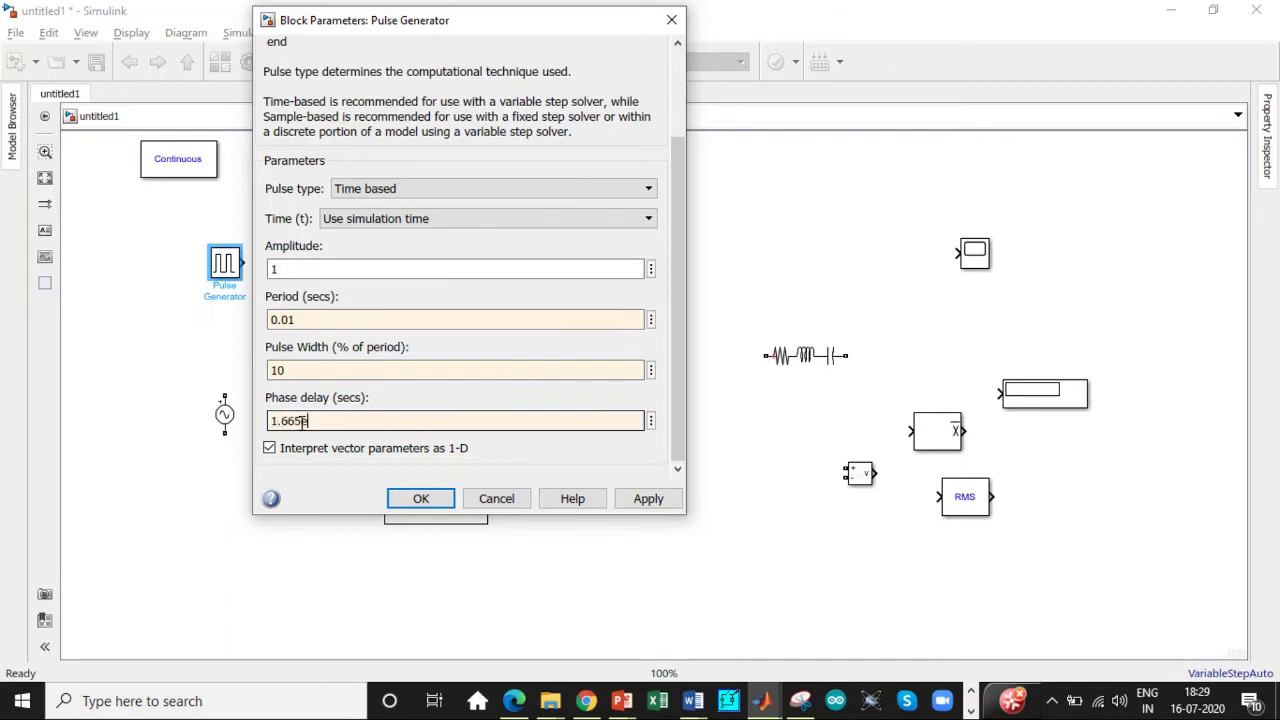
text(-3)
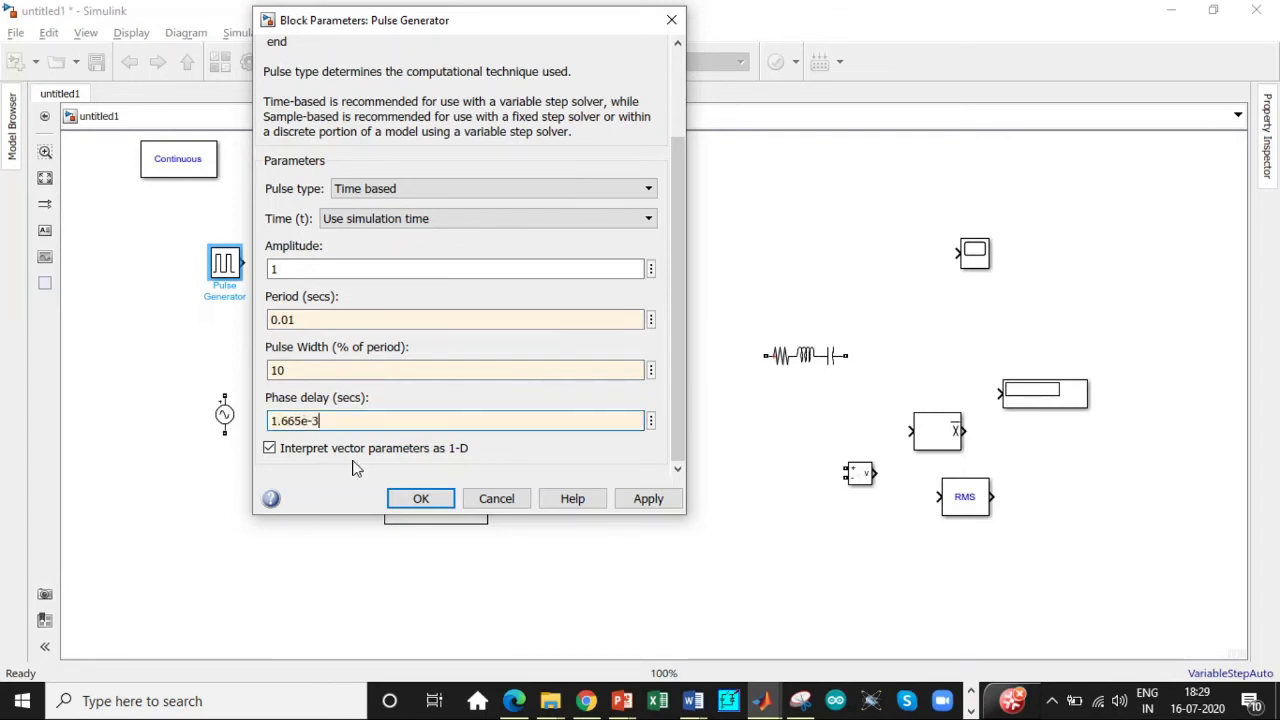
click(421, 499)
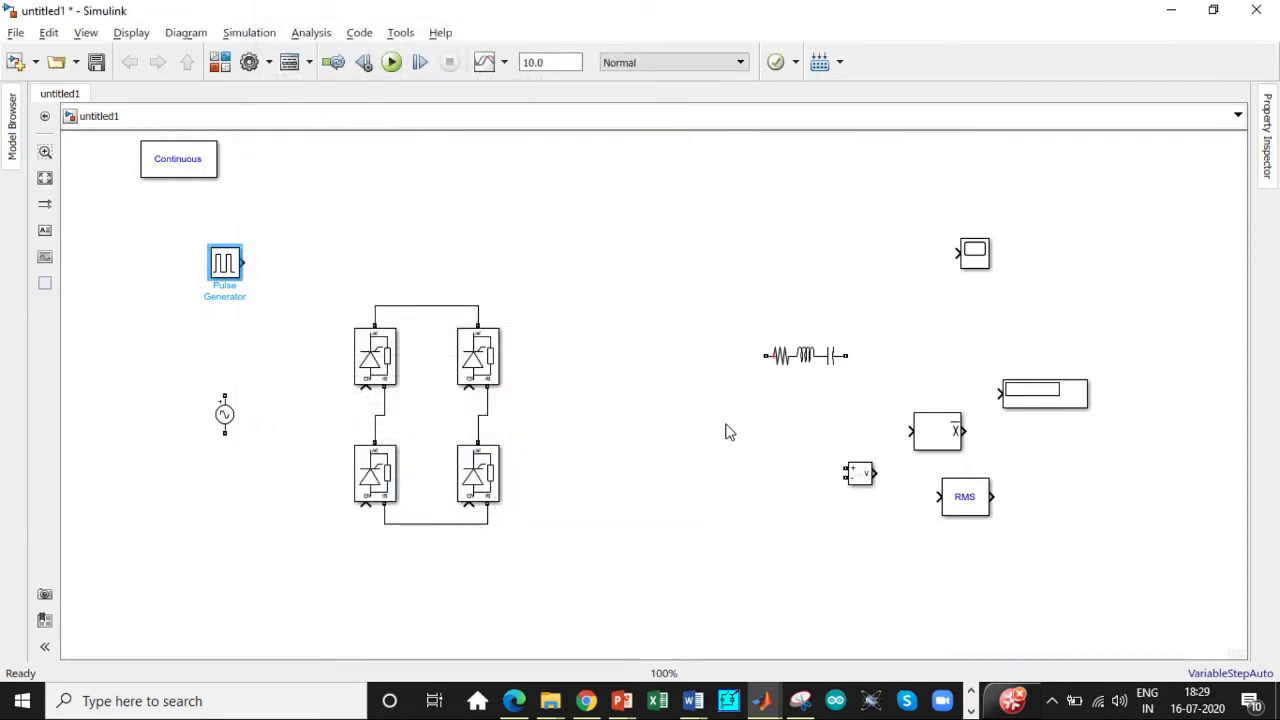
Place the Series RLC Branch vertically by the bridge as an RL load: 10 Ω, 100e-3 H
click(806, 363)
drag(806, 363, 651, 420)
key(ctrl+r)
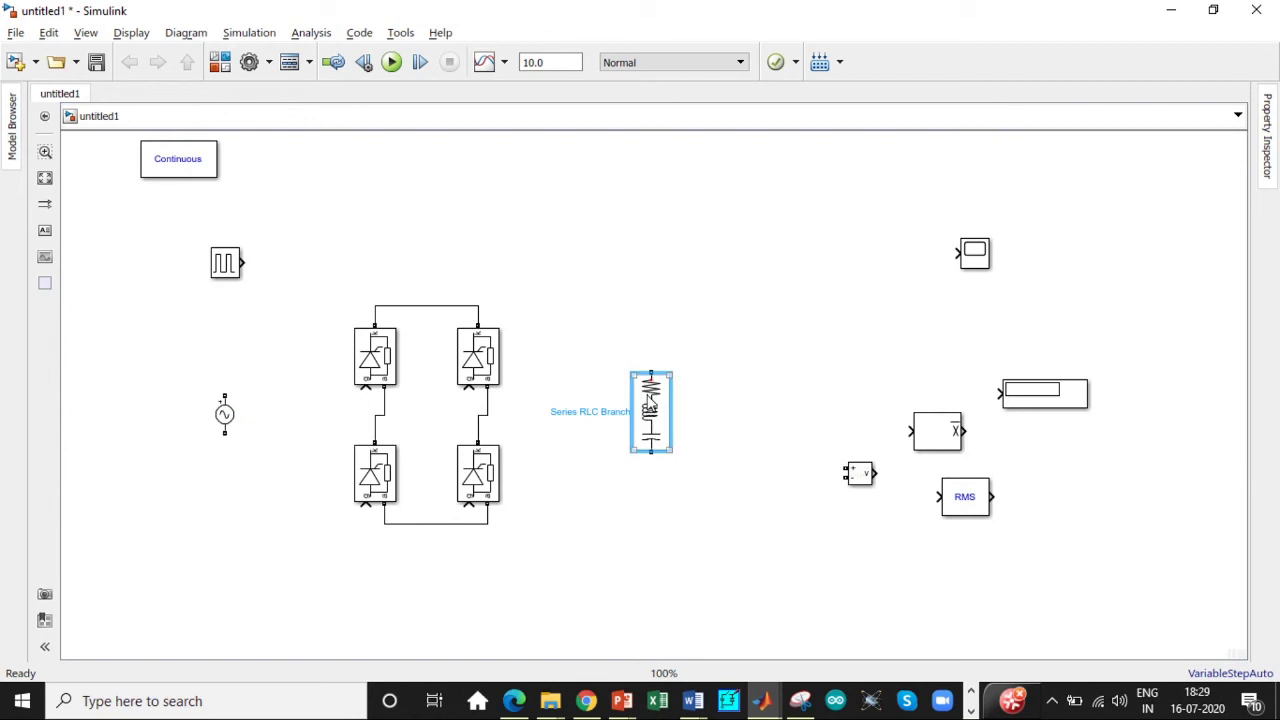
double_click(651, 395)
click(820, 321)
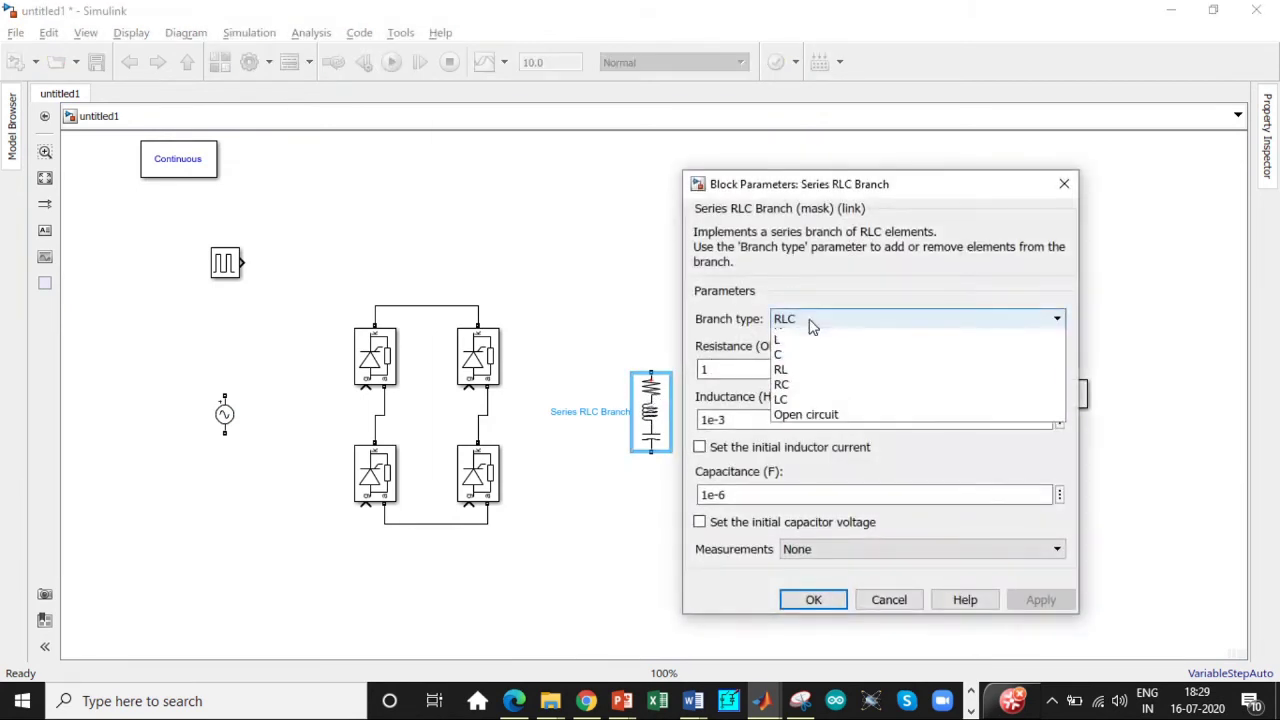
click(800, 397)
double_click(726, 369)
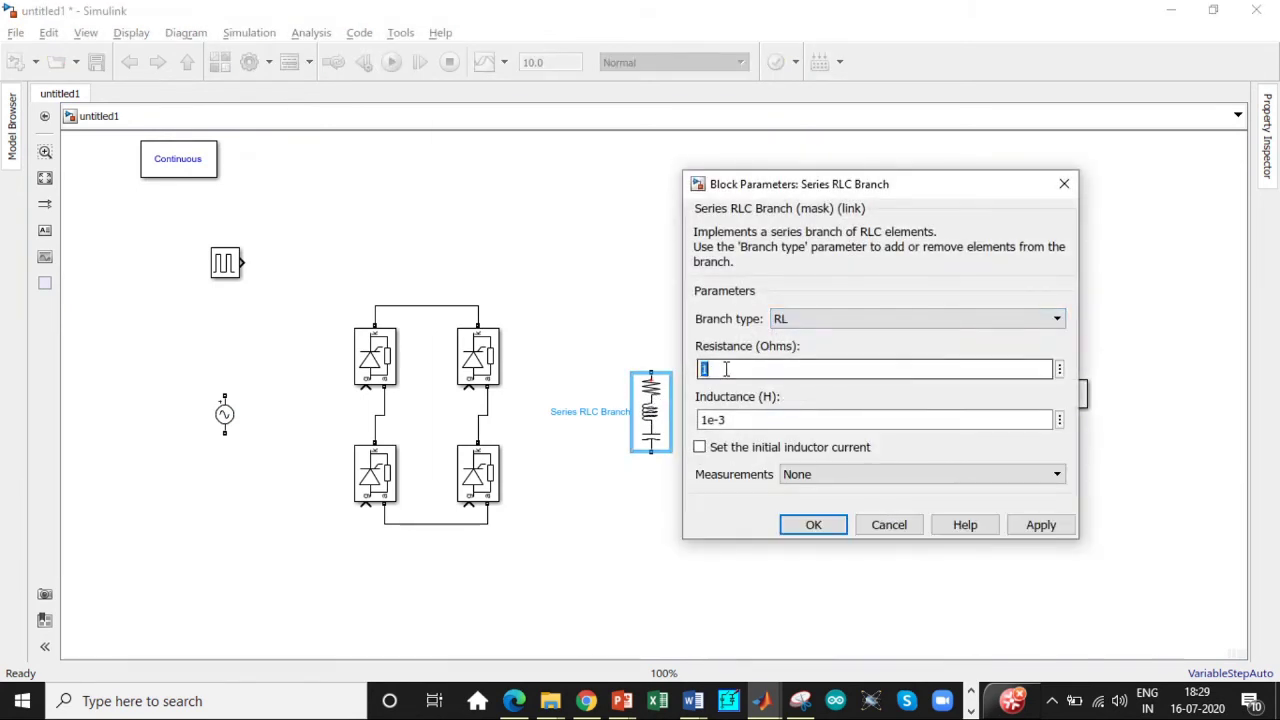
text(10)
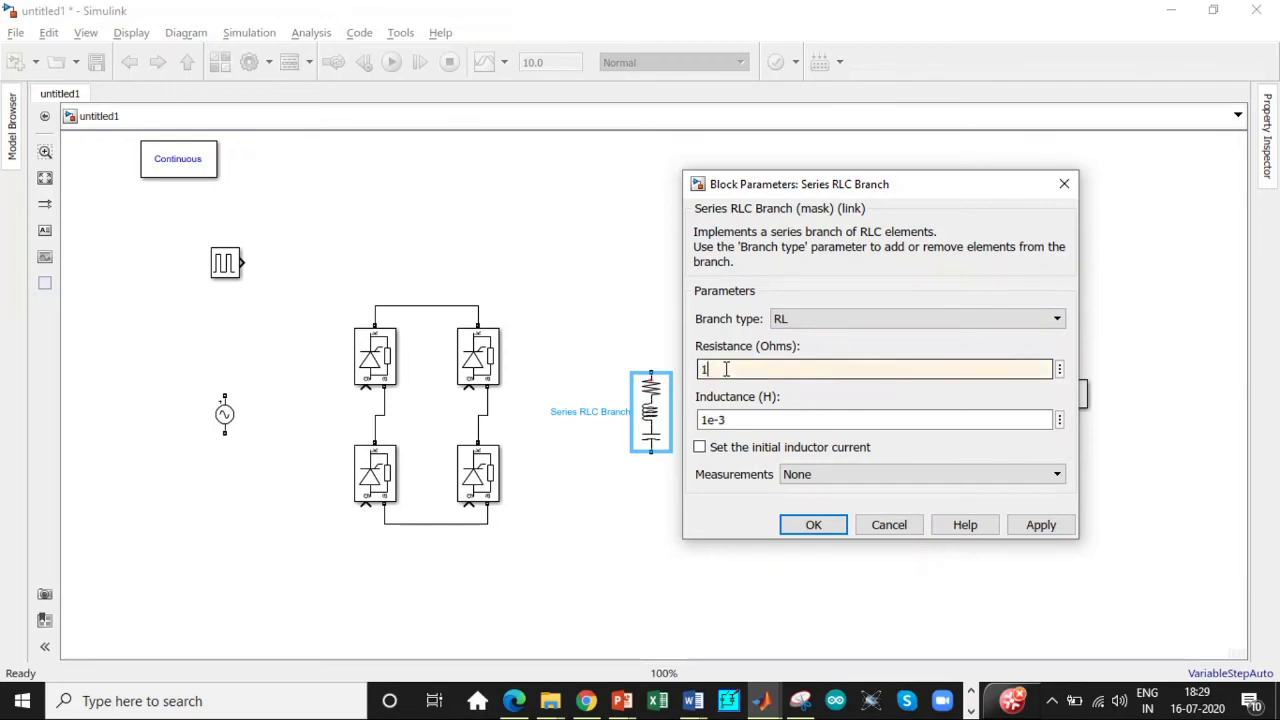
double_click(711, 421)
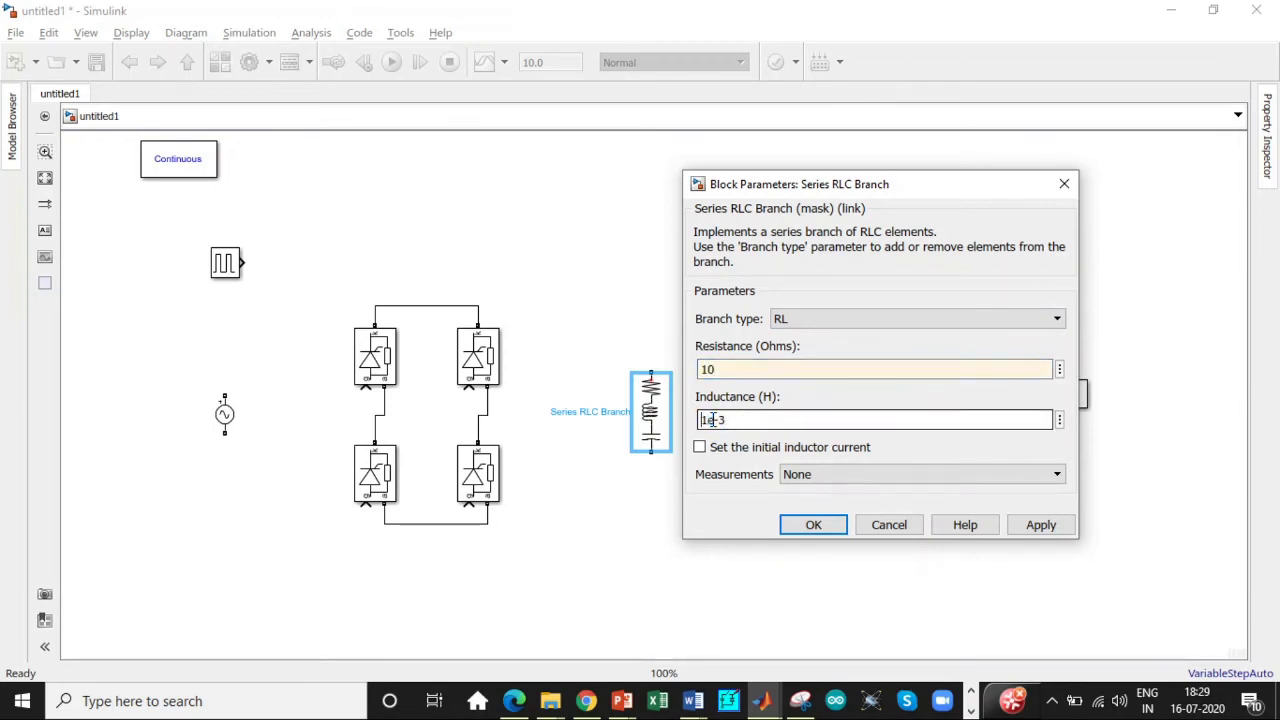
text(100e-3)
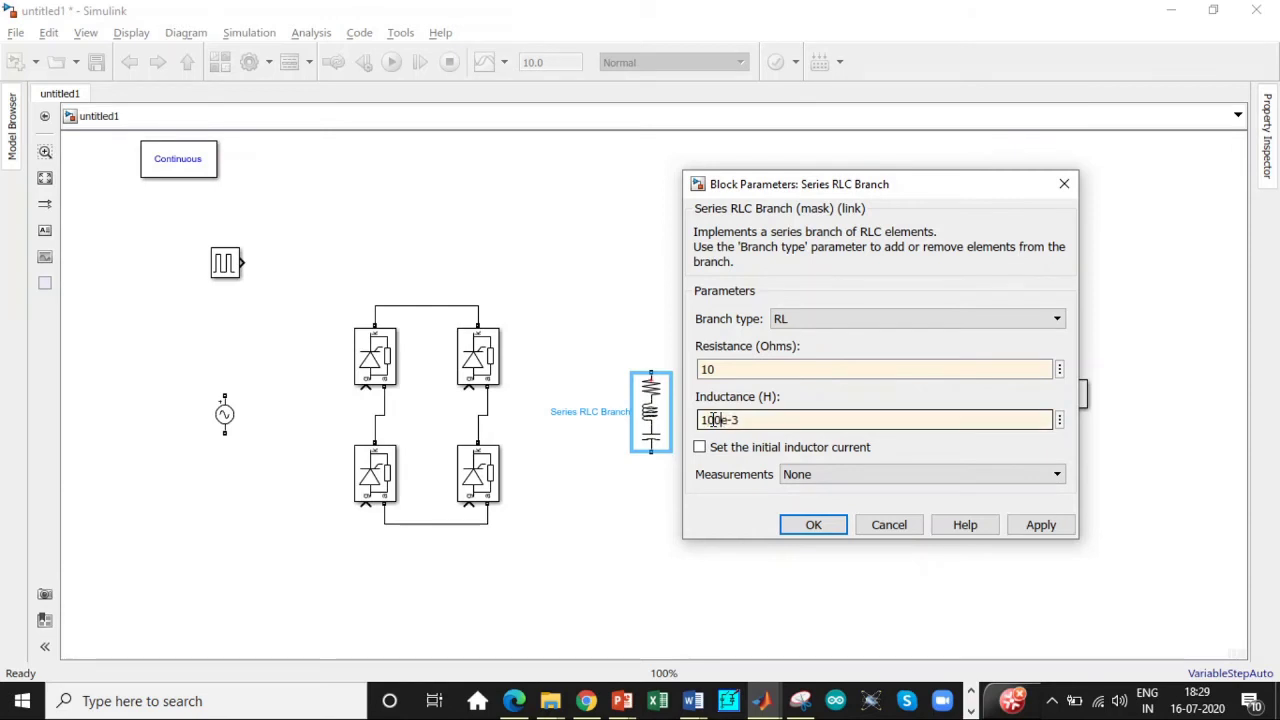
click(813, 524)
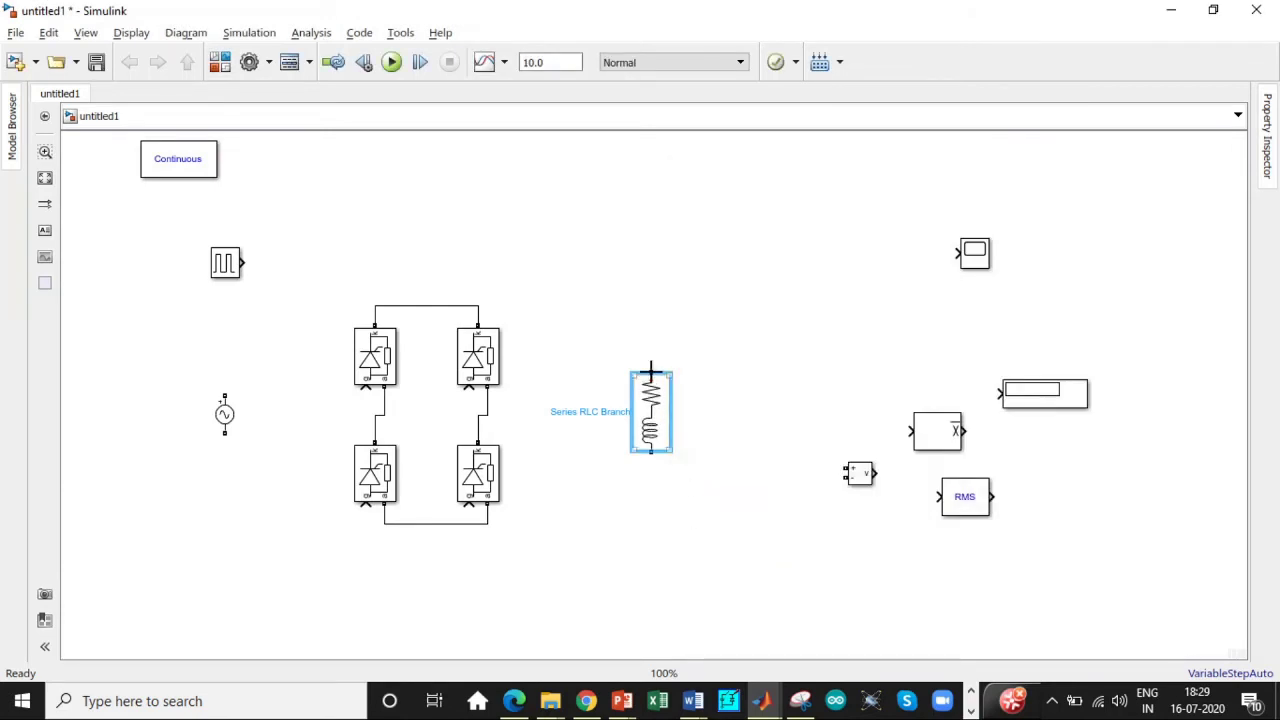
Wire the RL load across the bridge outputs and the AC source to both leg midpoints
drag(651, 373, 478, 306)
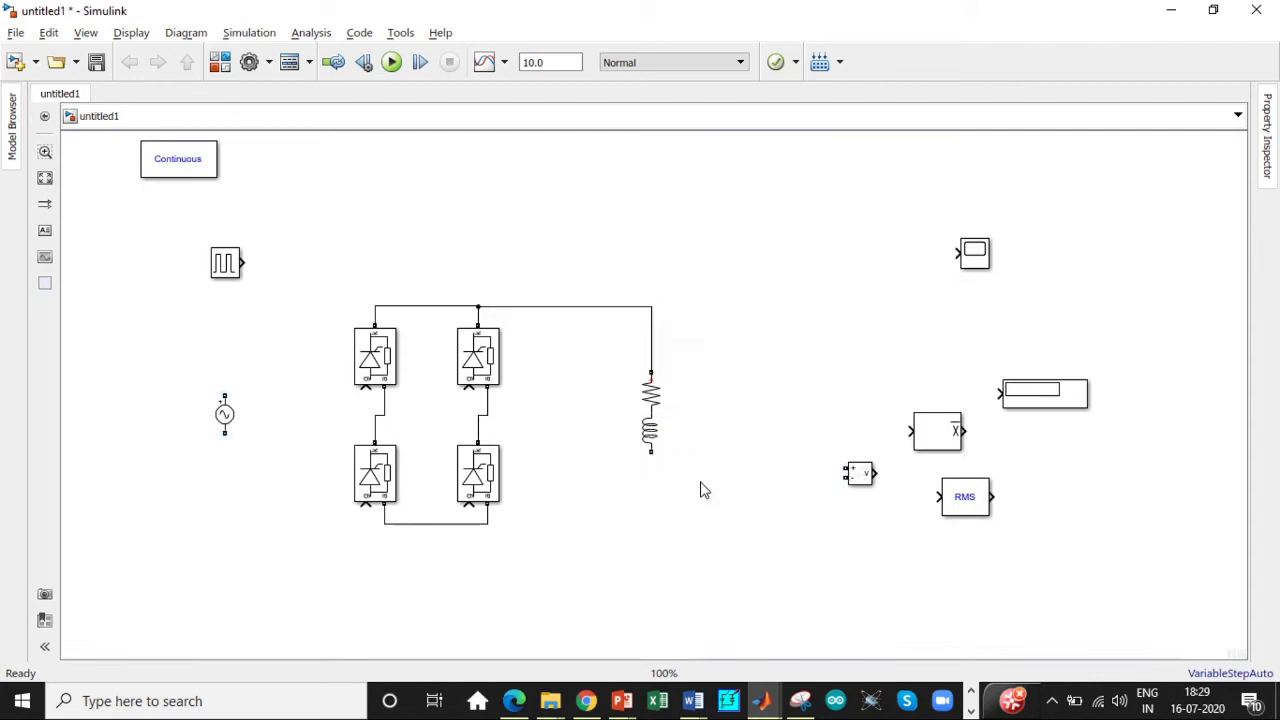
drag(652, 452, 488, 521)
drag(224, 395, 384, 406)
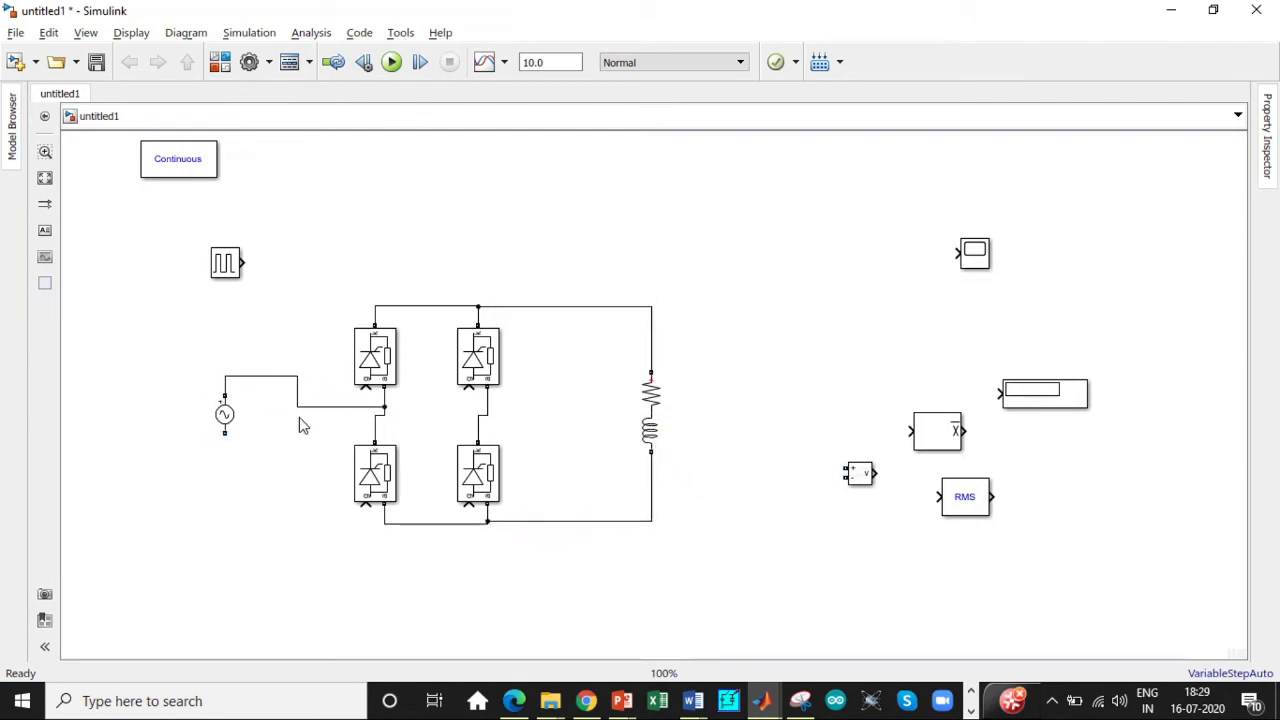
drag(226, 432, 476, 424)
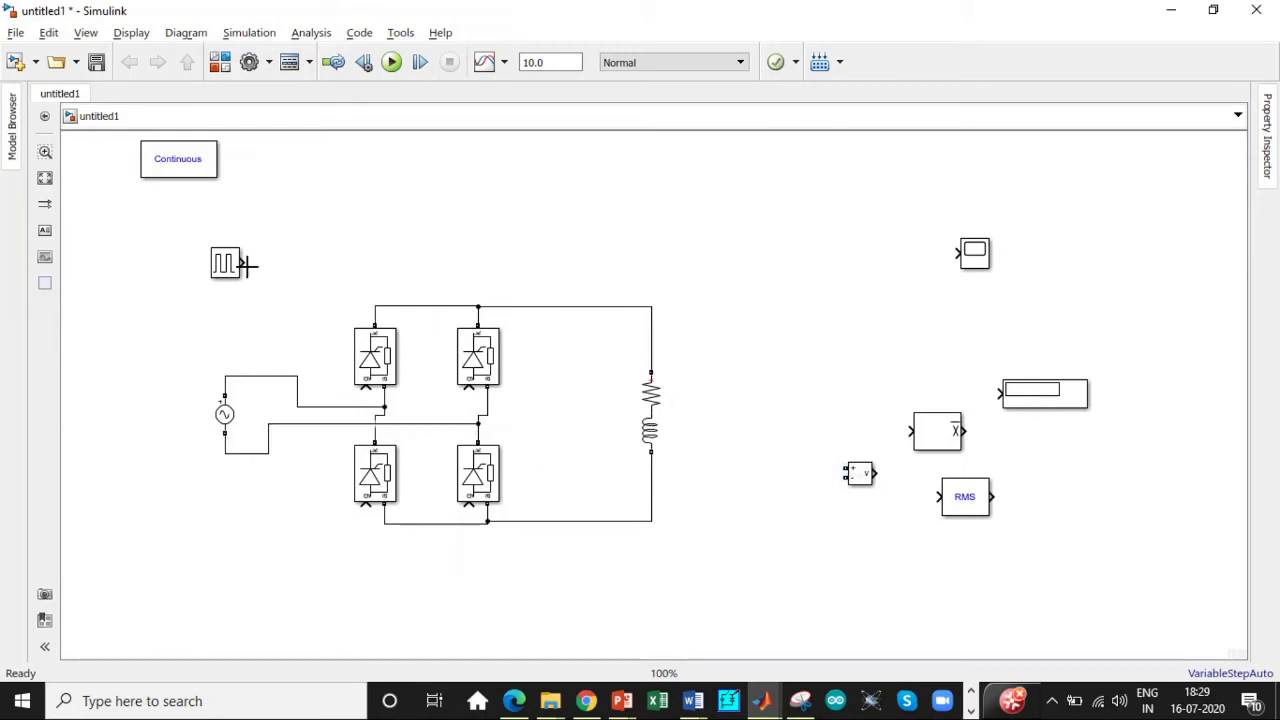
Connect the Pulse Generator output to all four thyristor gates and review its parameters
drag(244, 263, 368, 395)
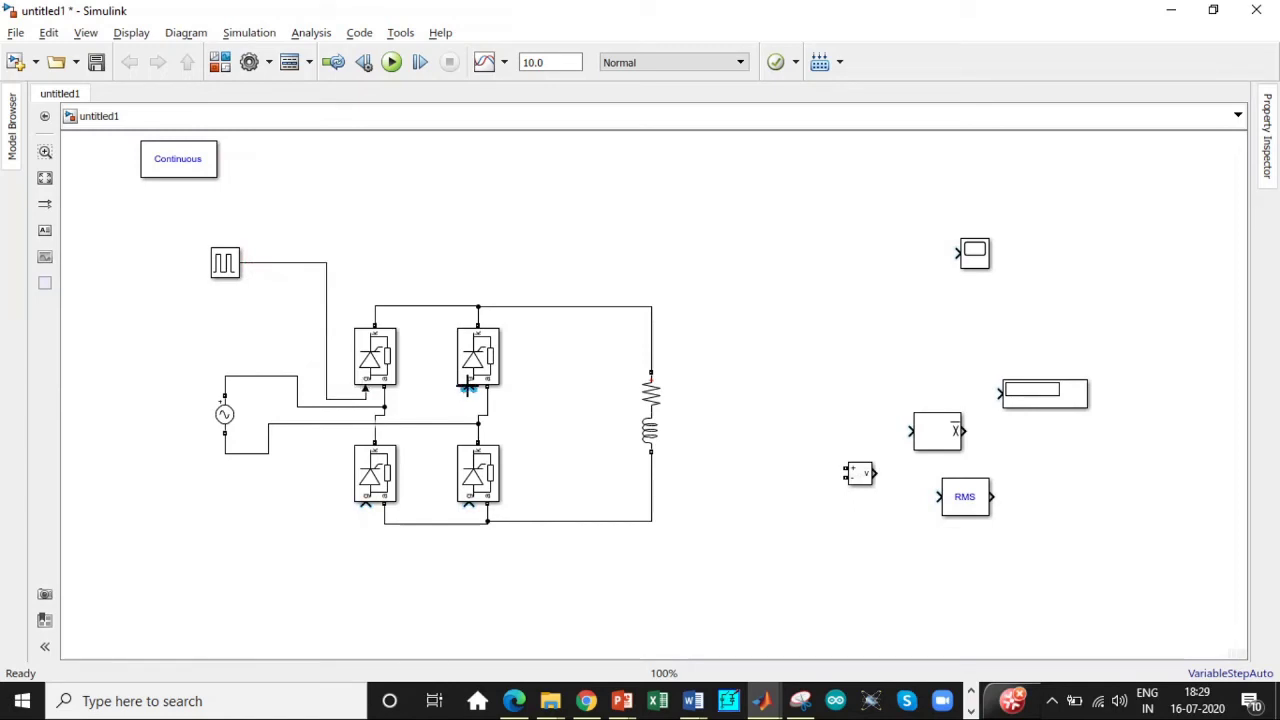
drag(467, 388, 326, 390)
drag(365, 505, 326, 388)
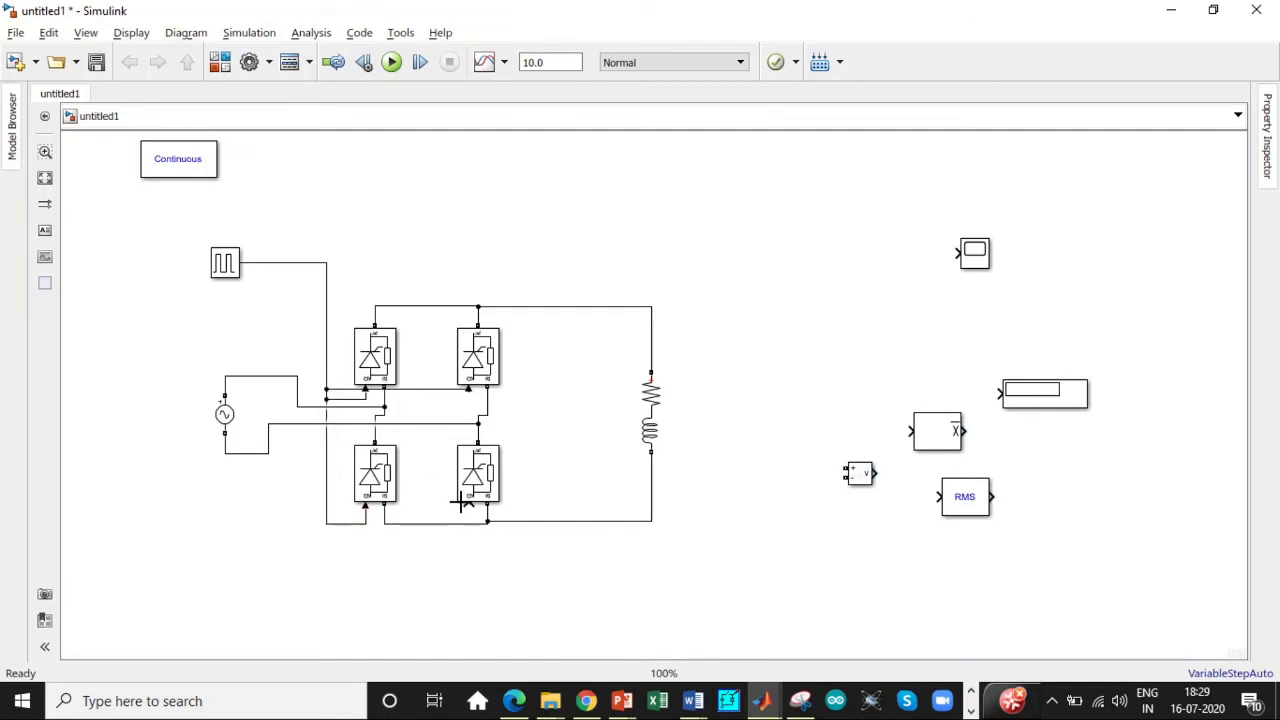
drag(469, 505, 326, 520)
click(229, 257)
double_click(227, 262)
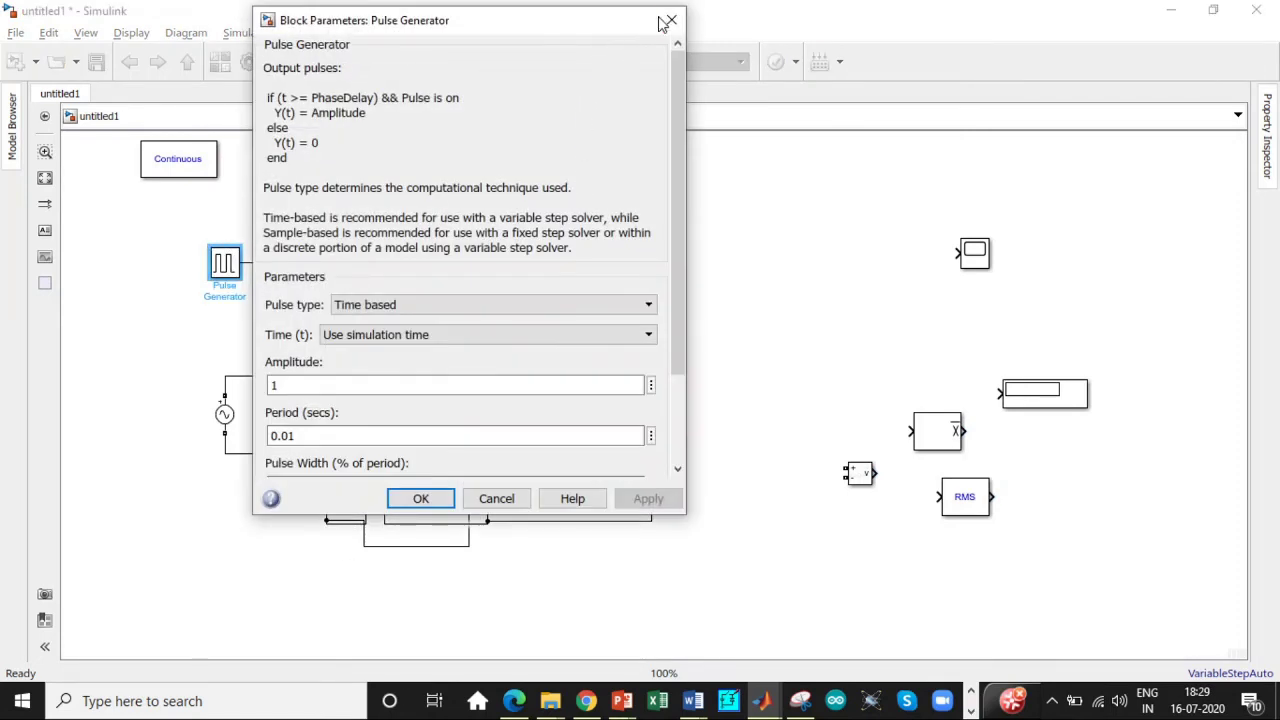
scroll(677, 109, down, 3)
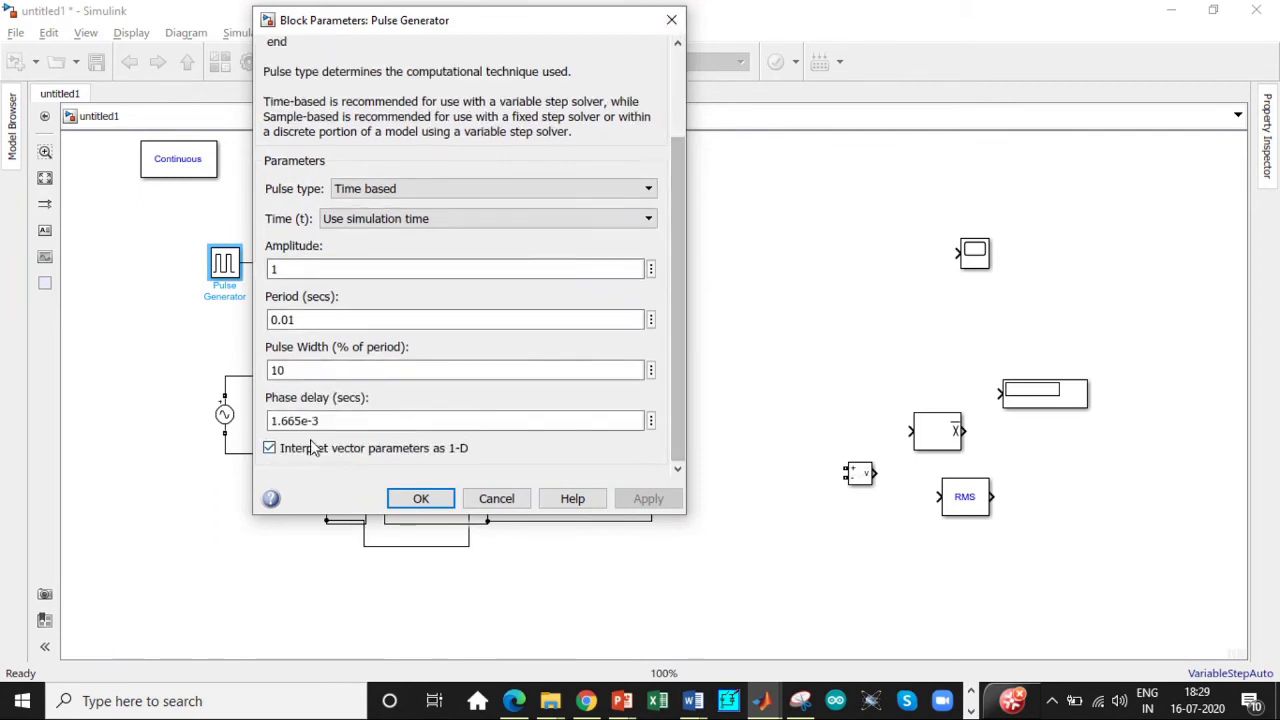
click(671, 20)
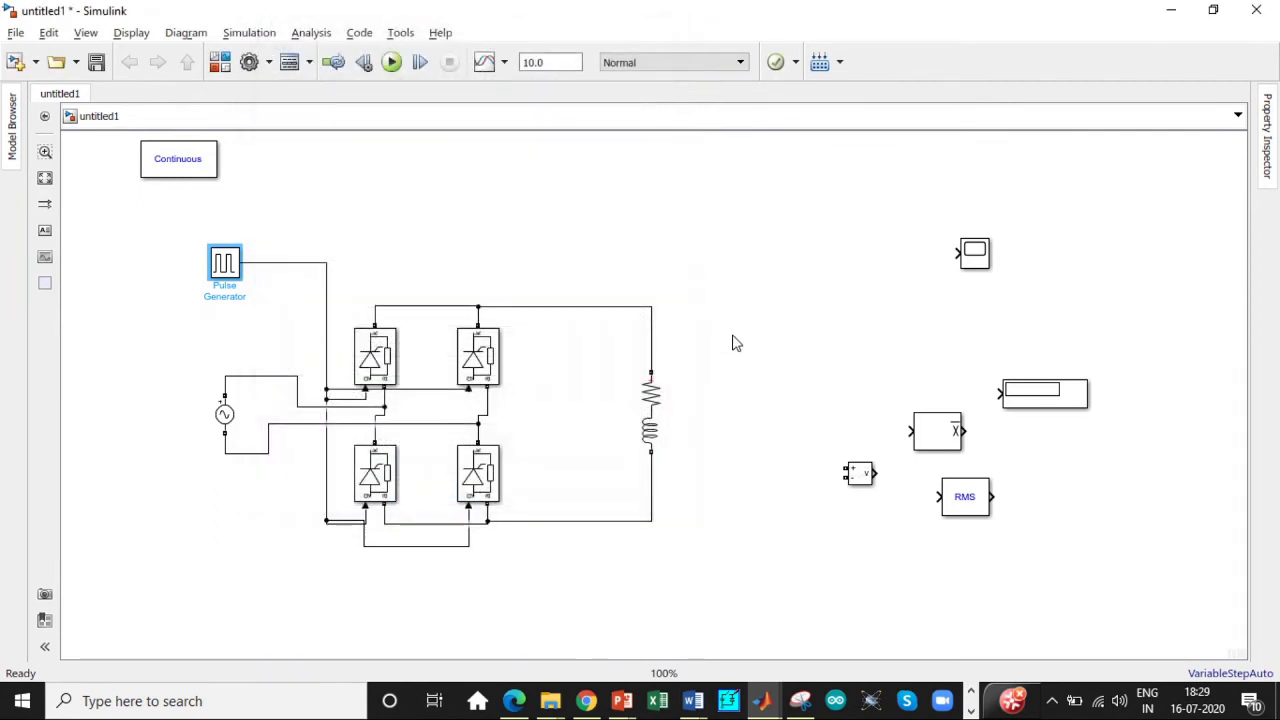
Place the Voltage Measurement across the RL load, arrange Mean and RMS, and copy a second Display
drag(937, 431, 937, 412)
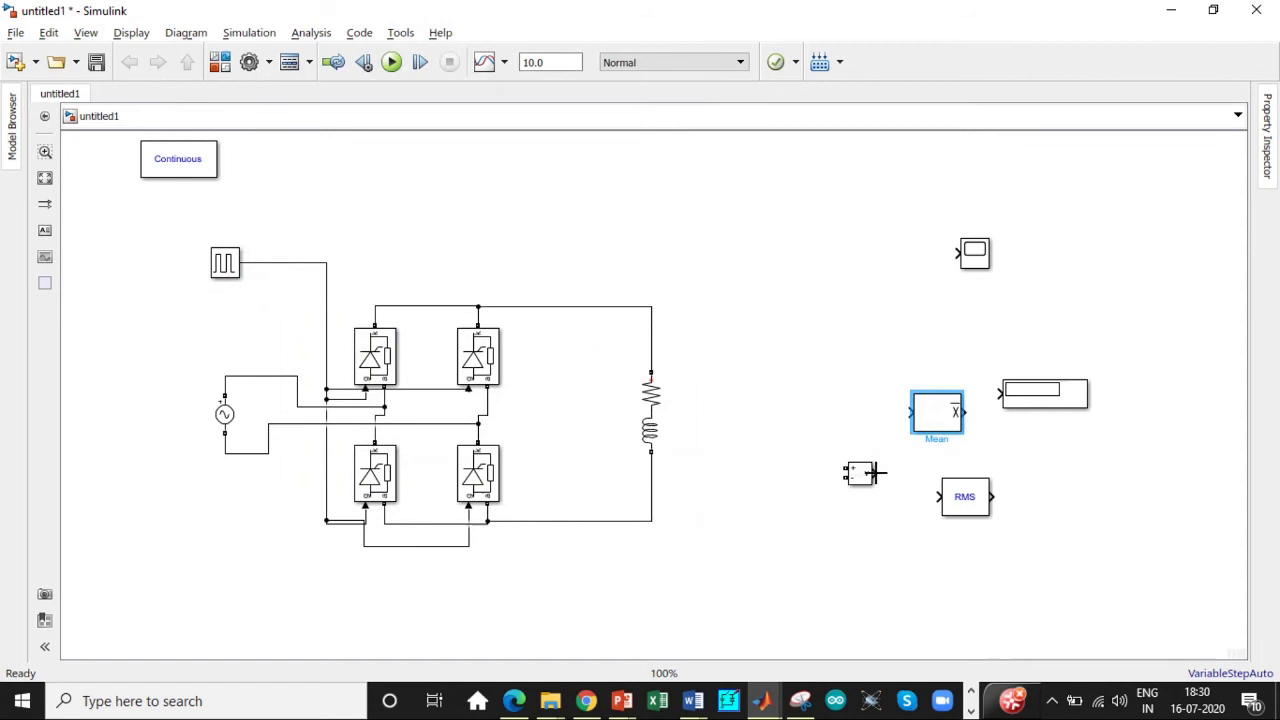
mouse_move(858, 473)
mouse_down()
mouse_move(813, 413)
mouse_move(650, 303)
mouse_up()
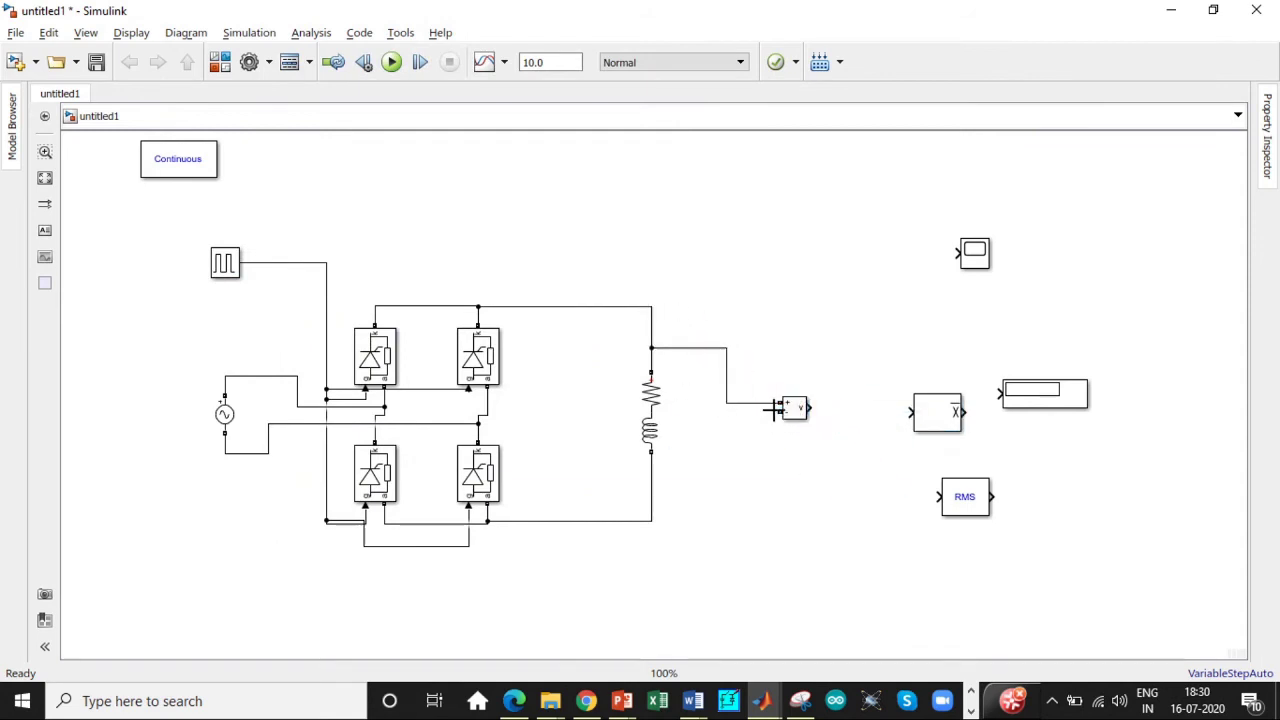
drag(773, 408, 653, 489)
drag(928, 414, 858, 475)
drag(960, 508, 870, 572)
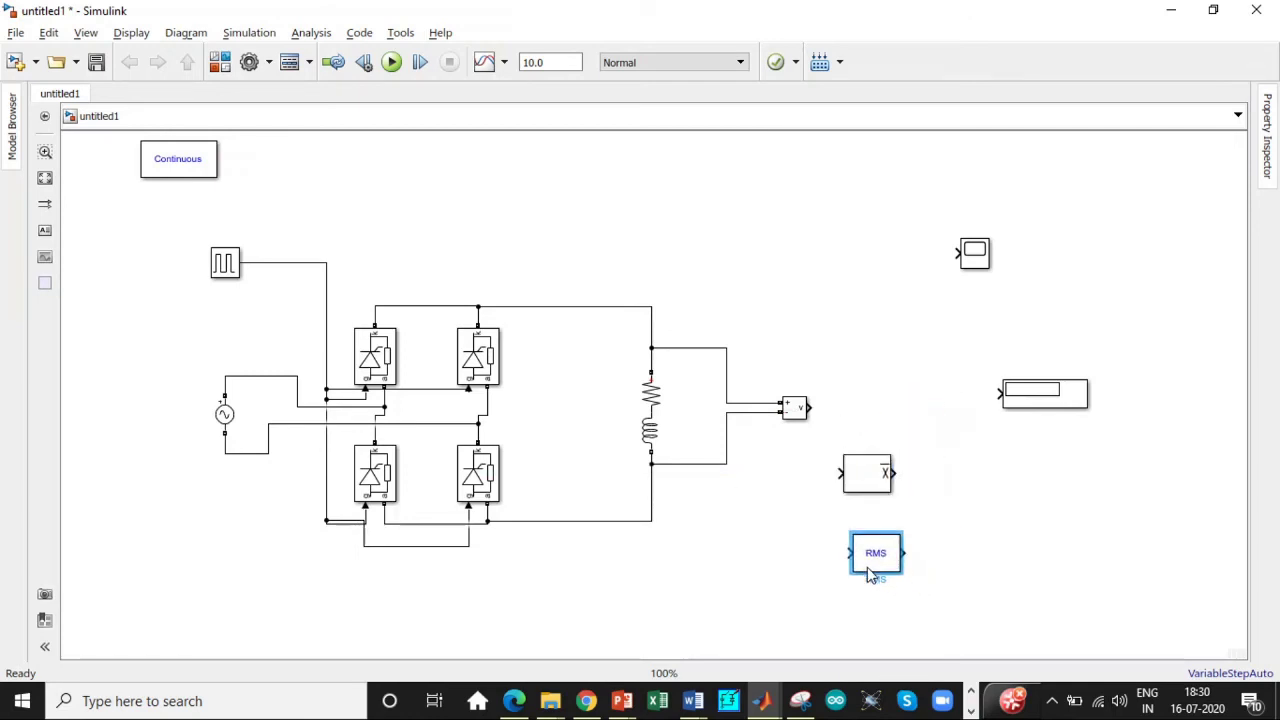
click(1022, 406)
drag(1022, 406, 1040, 478)
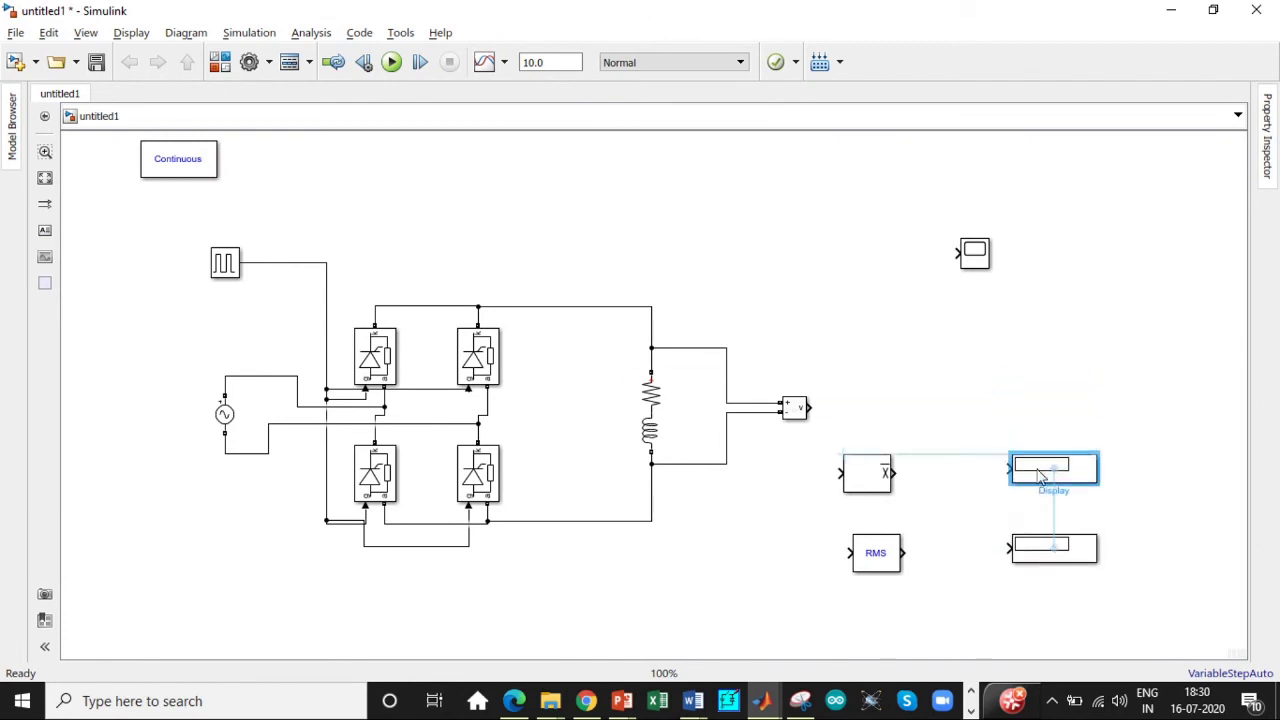
Change the Mean and RMS blocks' fundamental frequency from 60 to 50 Hz
double_click(867, 473)
double_click(487, 426)
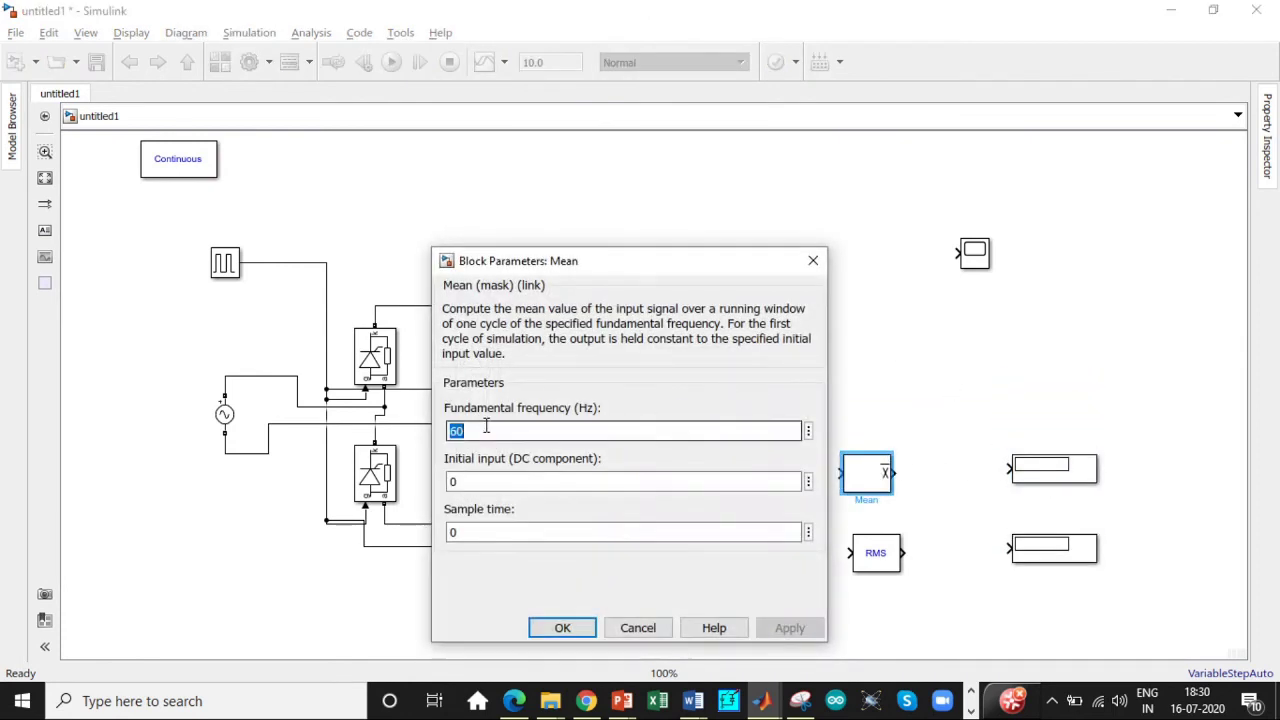
text(50)
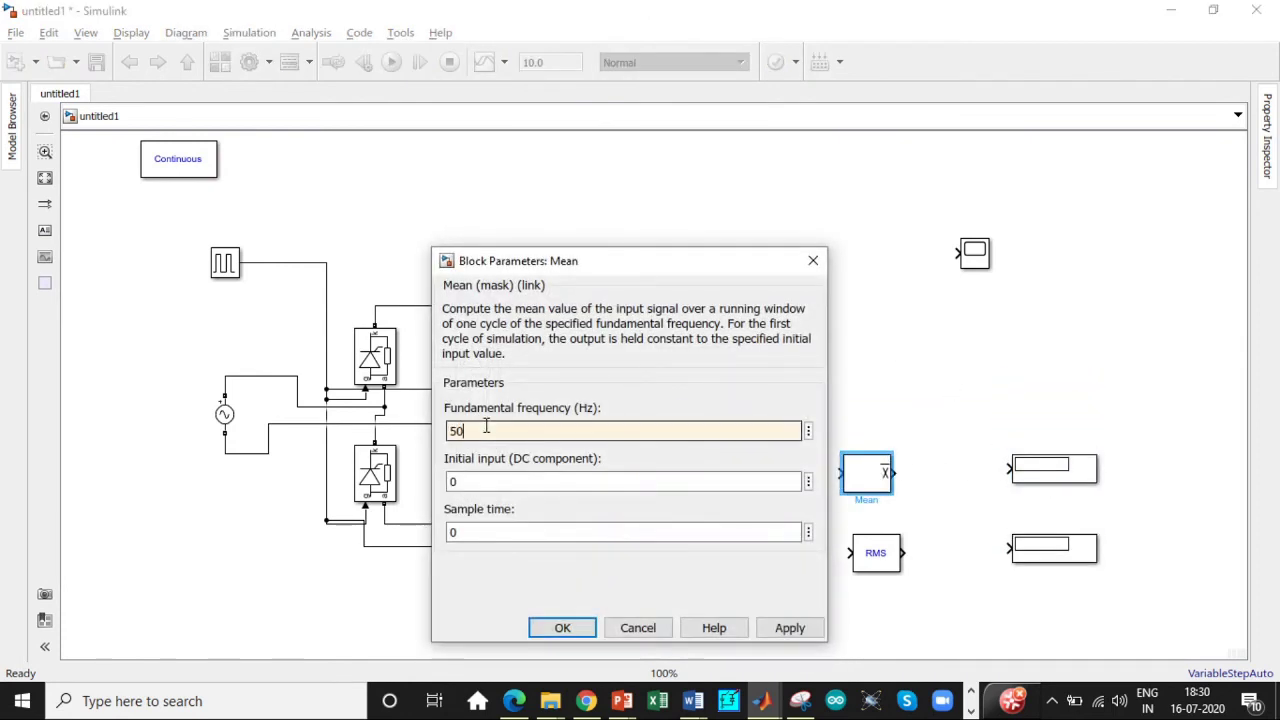
click(560, 628)
double_click(877, 558)
double_click(528, 424)
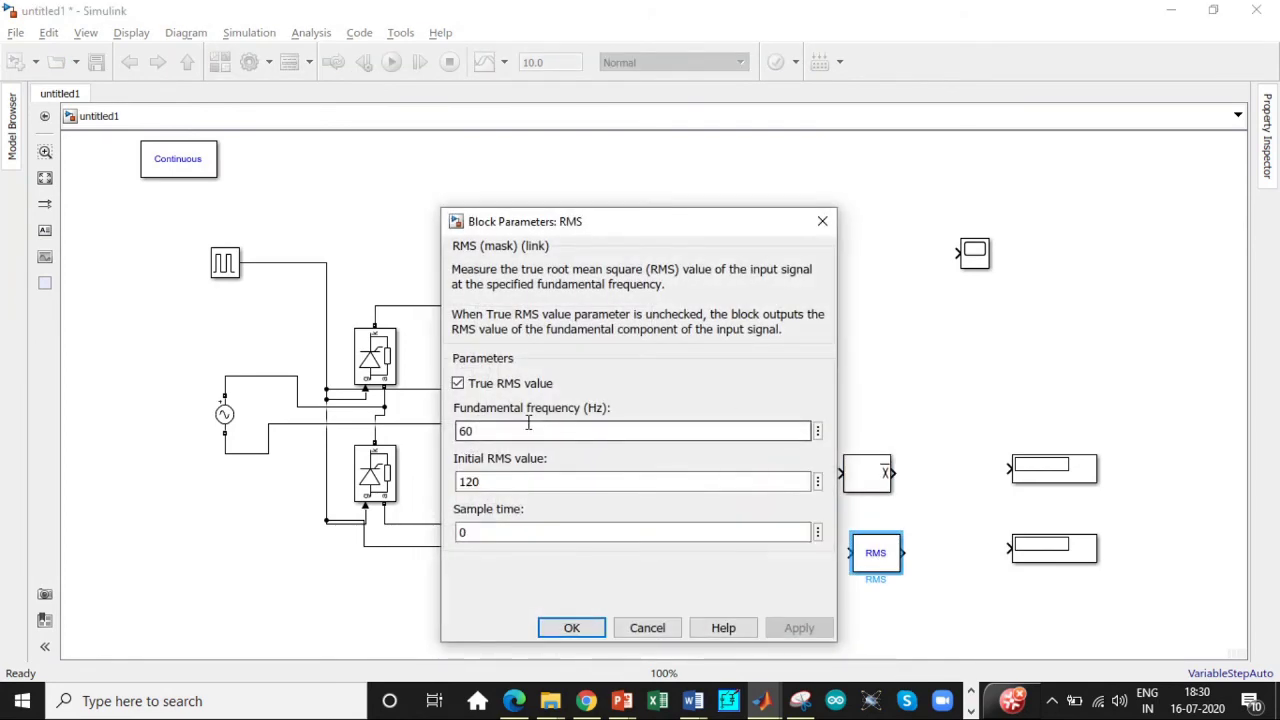
text(50)
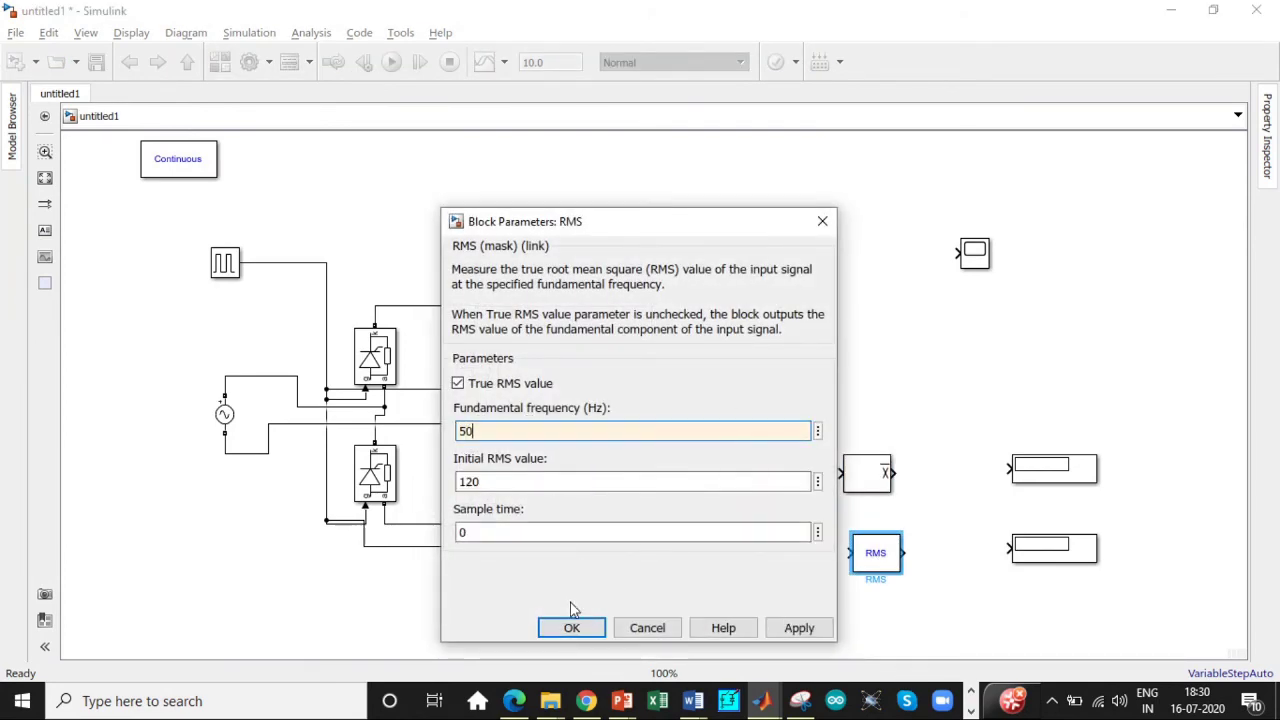
click(569, 627)
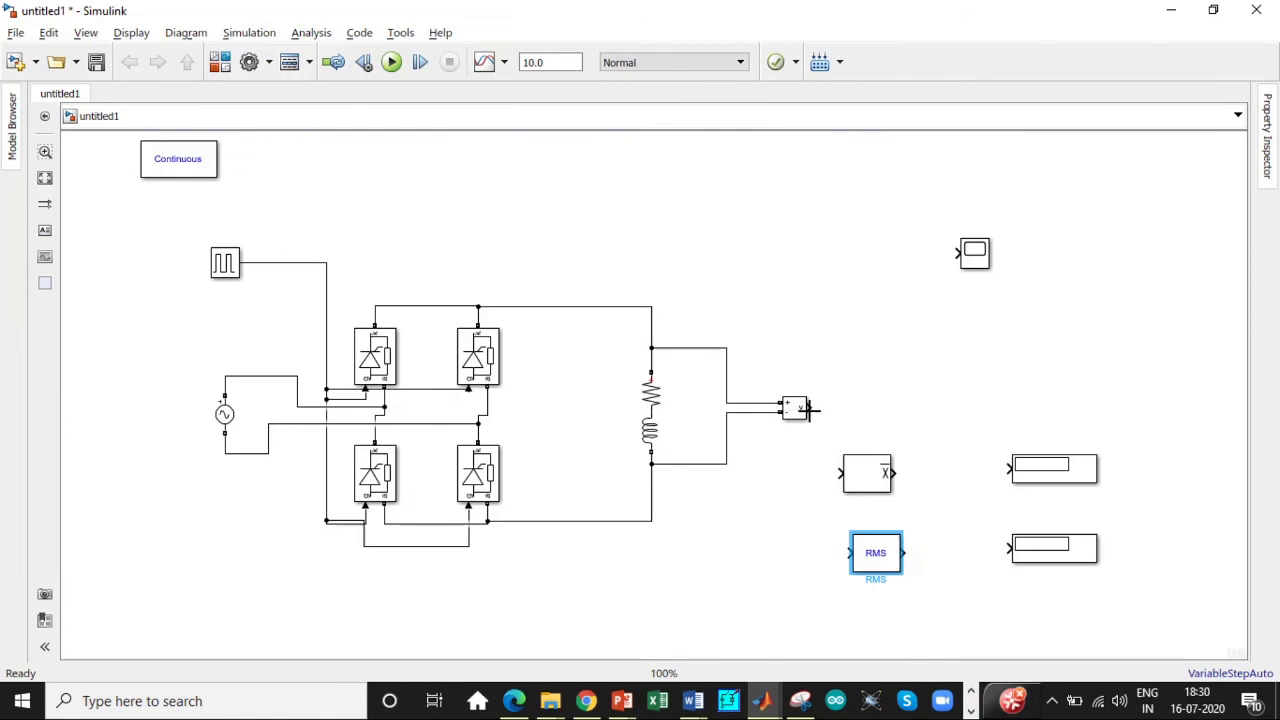
Wire the measured voltage into Mean, RMS and Scope, and RMS output to its Display
drag(808, 407, 1008, 468)
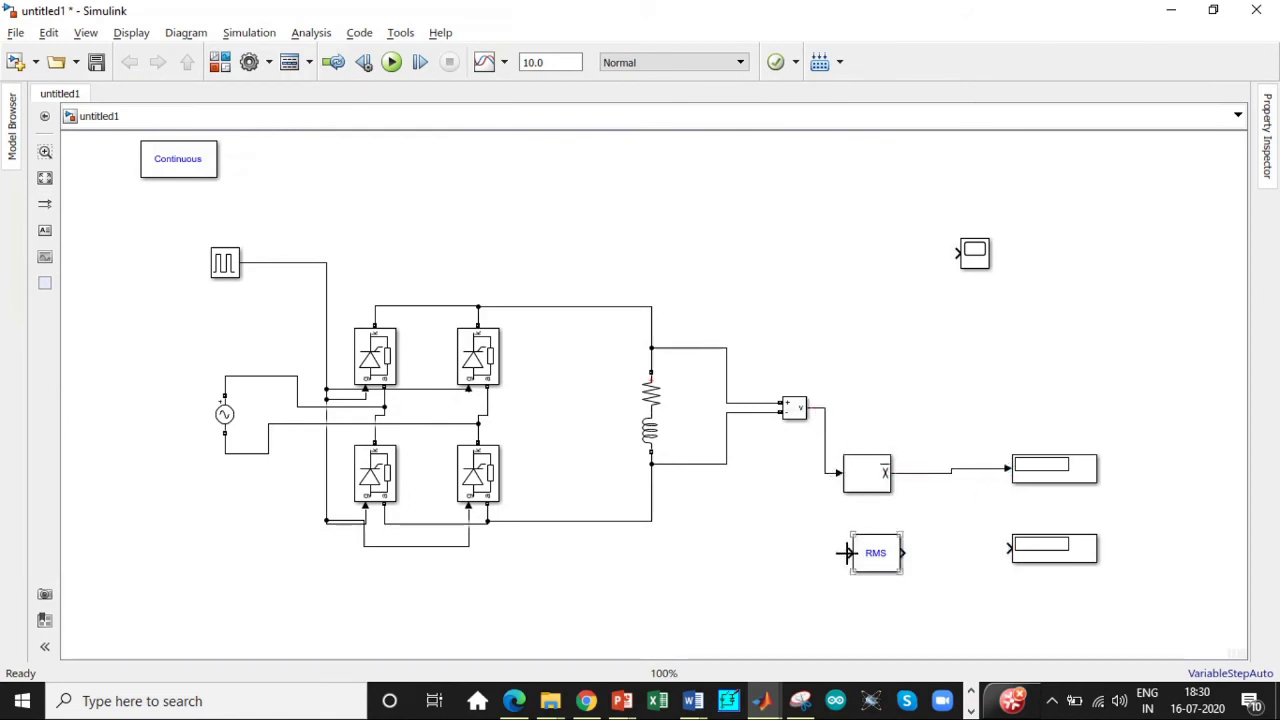
mouse_move(847, 553)
mouse_down()
mouse_move(816, 491)
mouse_move(820, 408)
mouse_up()
drag(907, 551, 1008, 546)
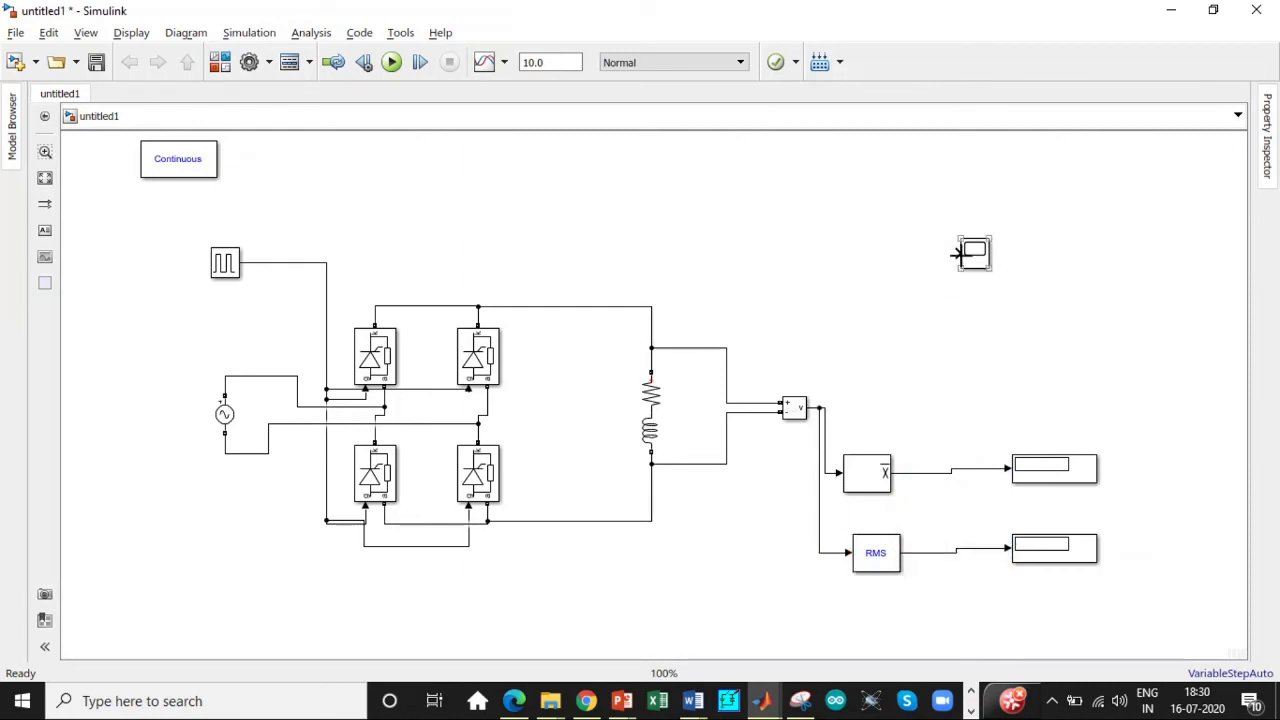
drag(957, 253, 815, 407)
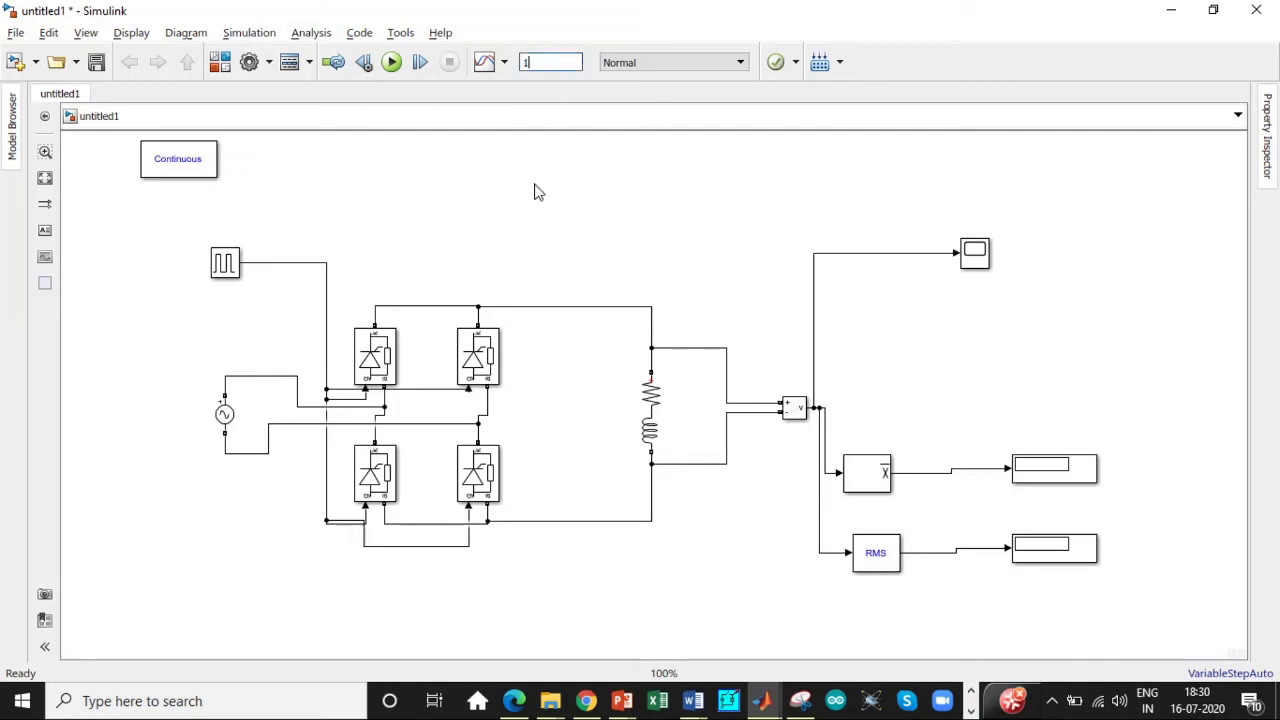
Run the 1-second simulation, giving a mean of 177.3 and RMS of 228.9
click(392, 62)
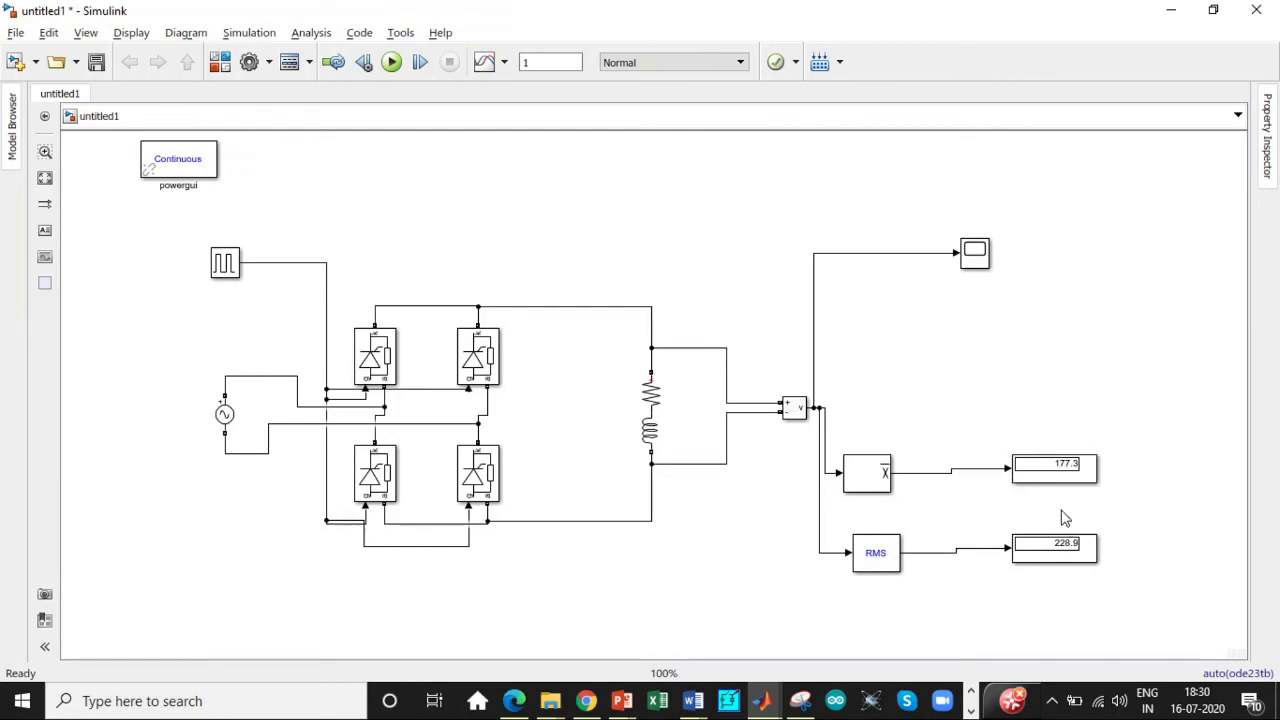
double_click(495, 365)
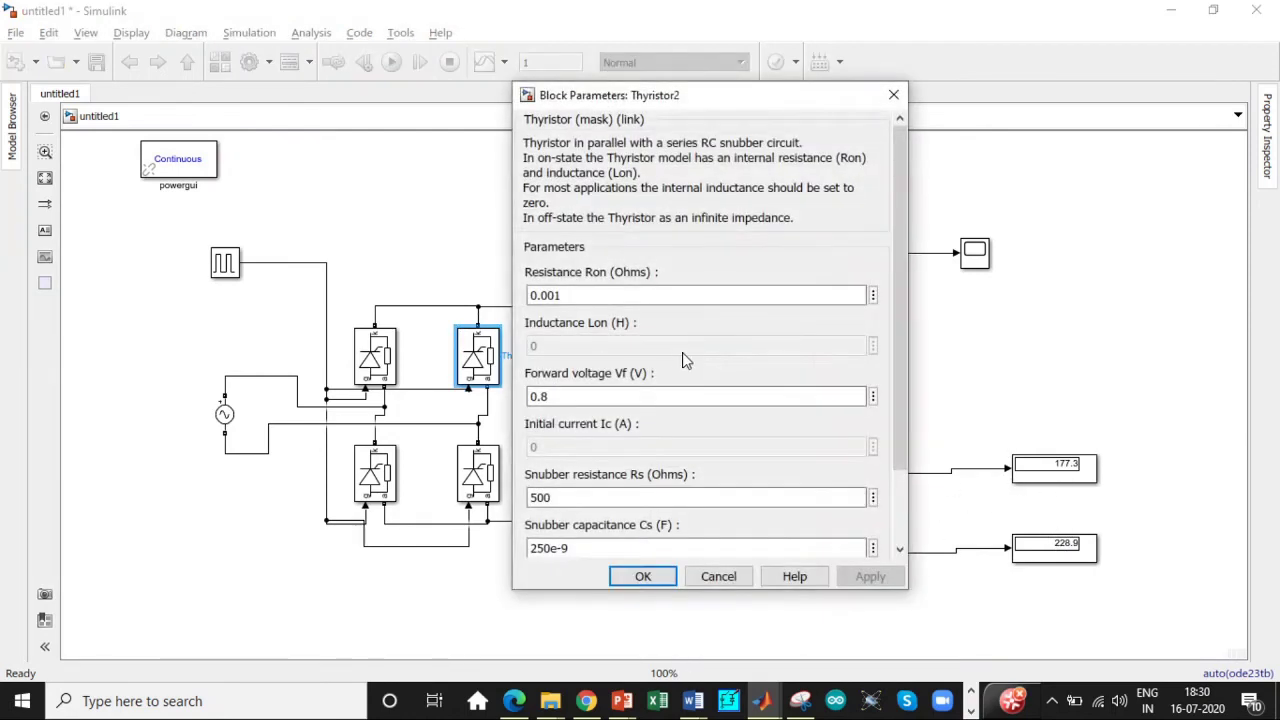
drag(895, 259, 901, 354)
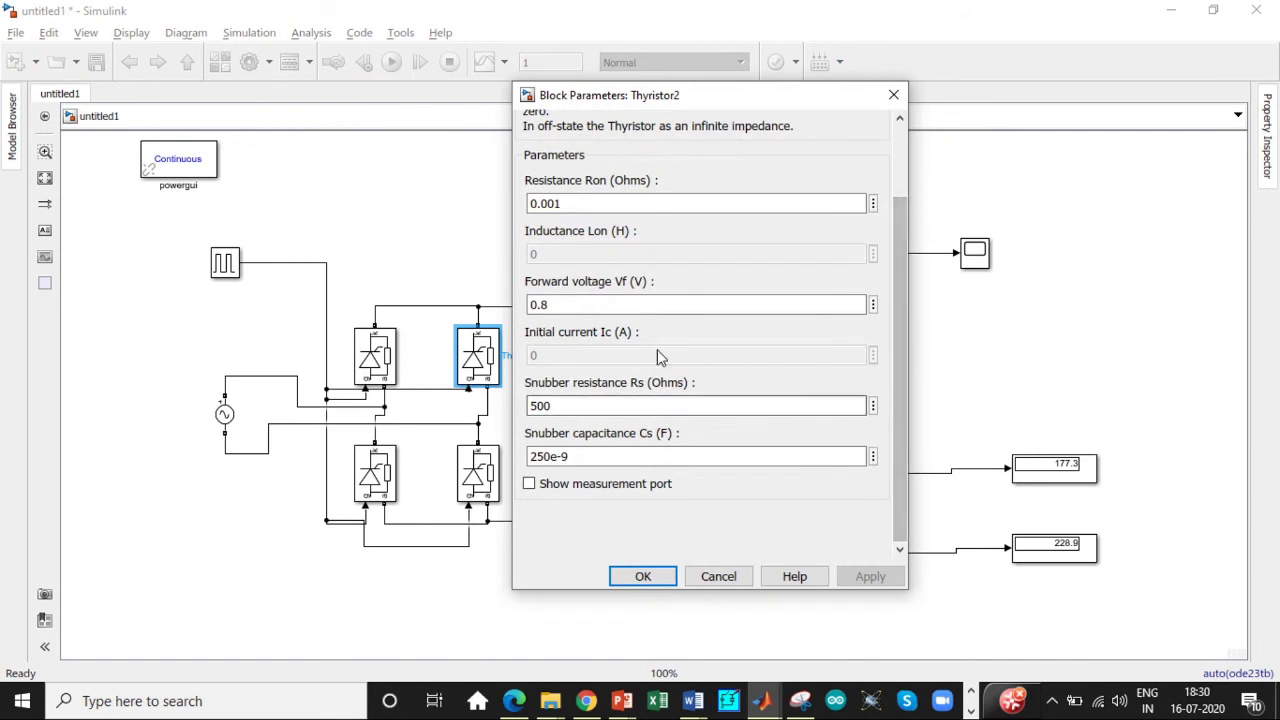
scroll(905, 399, up, 1)
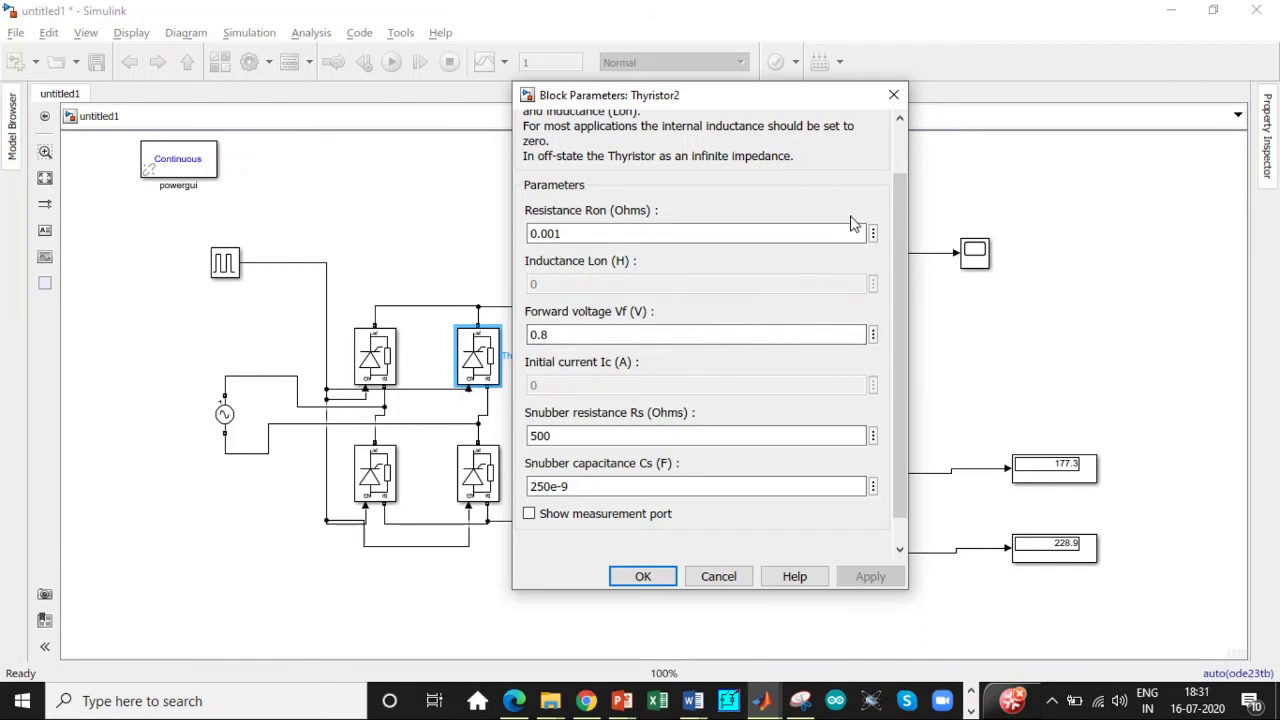
click(893, 97)
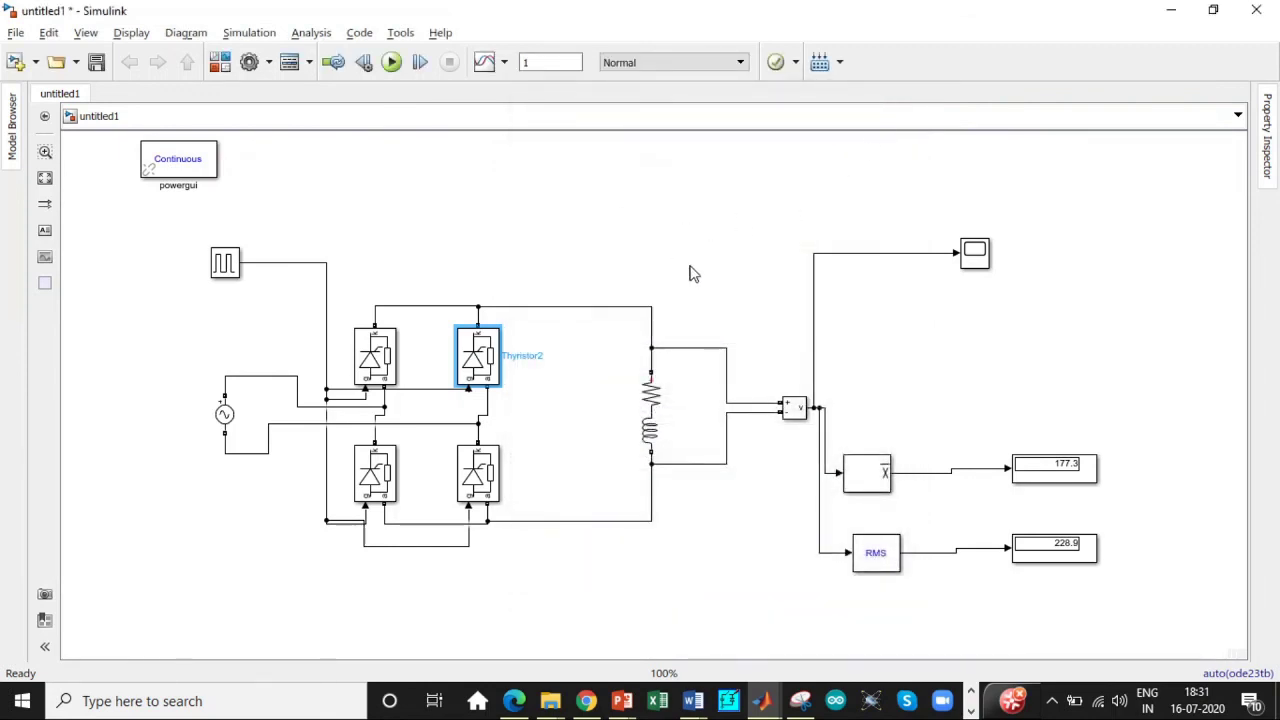
click(975, 256)
Open the Scope full screen and zoom into a few cycles of the rectified output, about 0.24–0.36 s
double_click(975, 256)
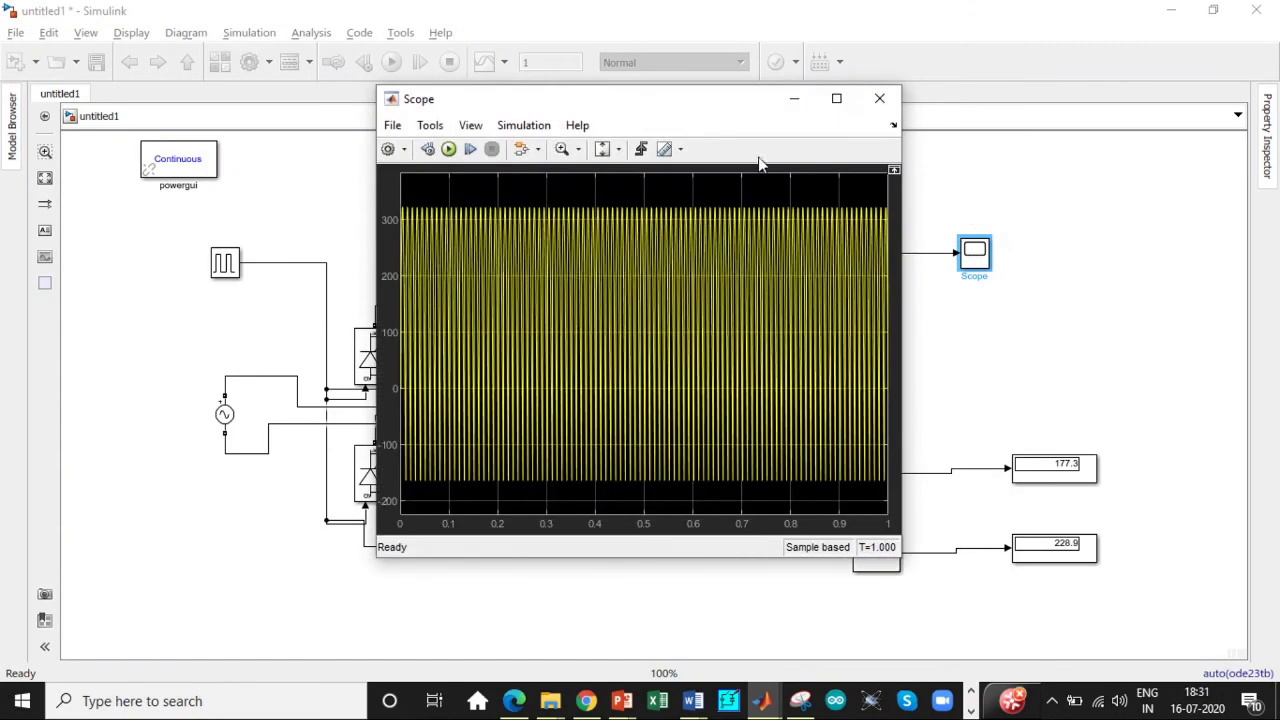
click(836, 98)
click(201, 57)
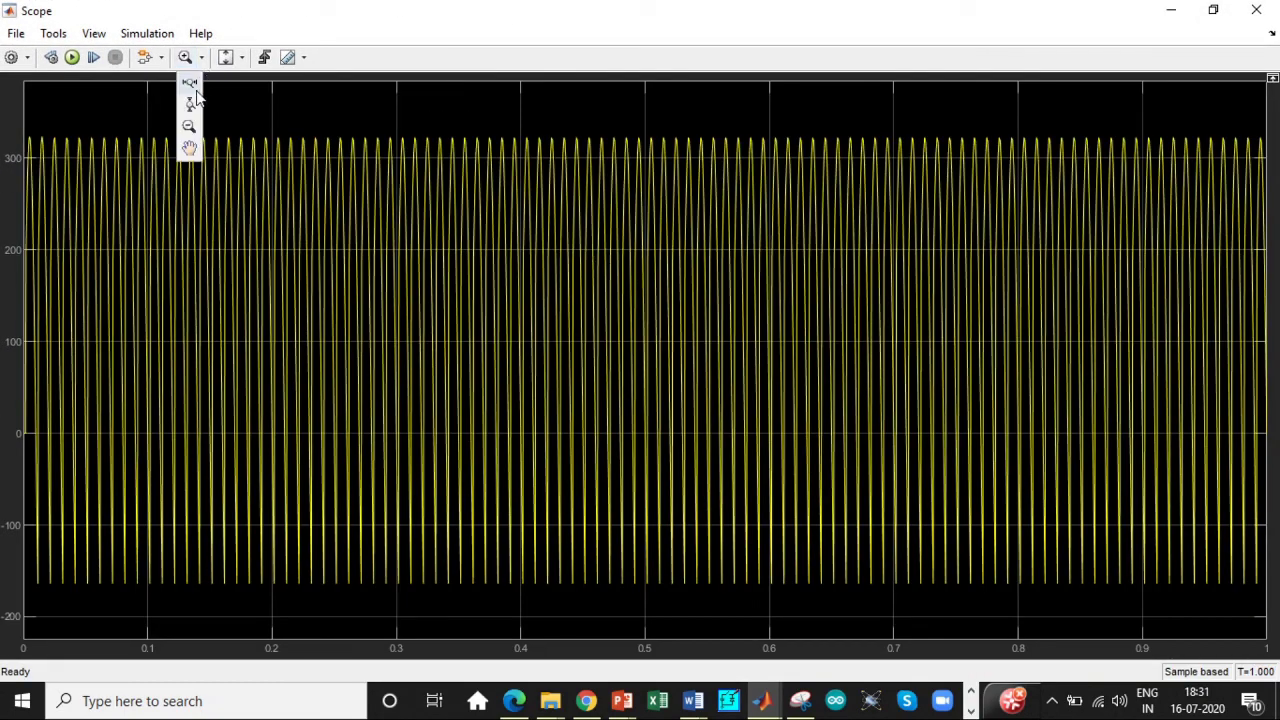
click(190, 80)
drag(318, 112, 474, 604)
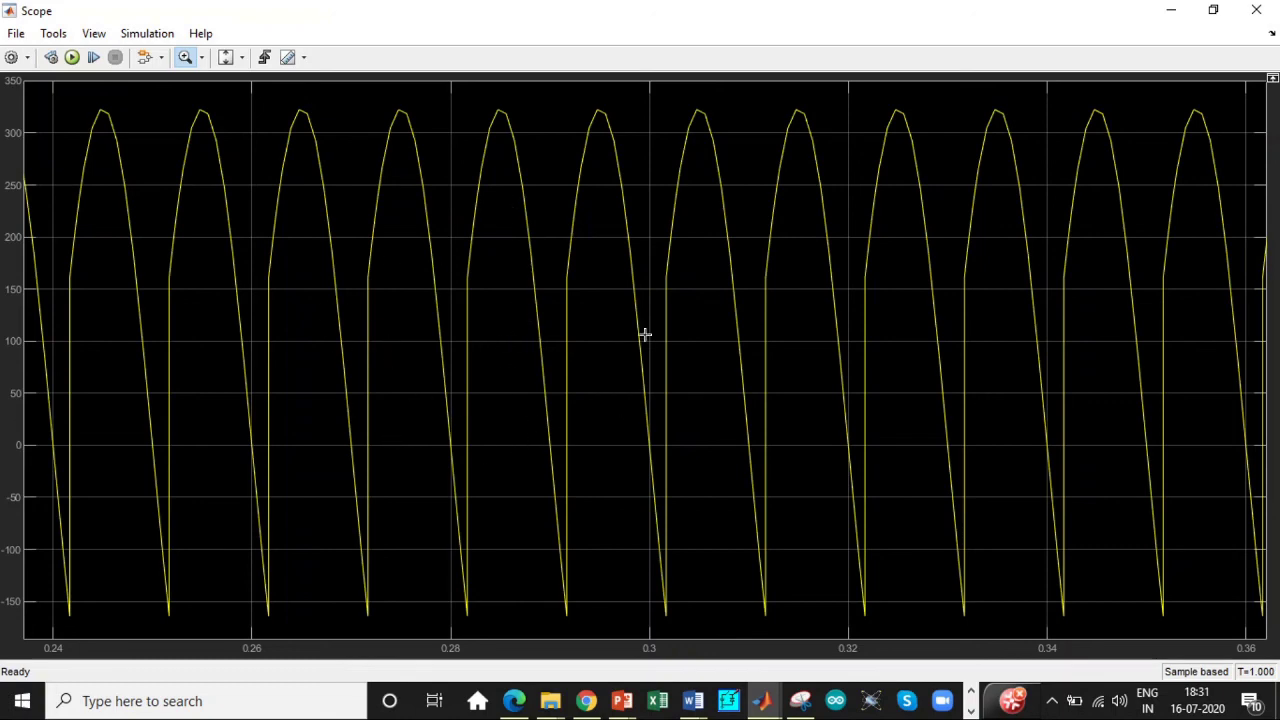
Close the Scope to return to the model, whose displays read 177.3 and 228.9
click(1256, 10)
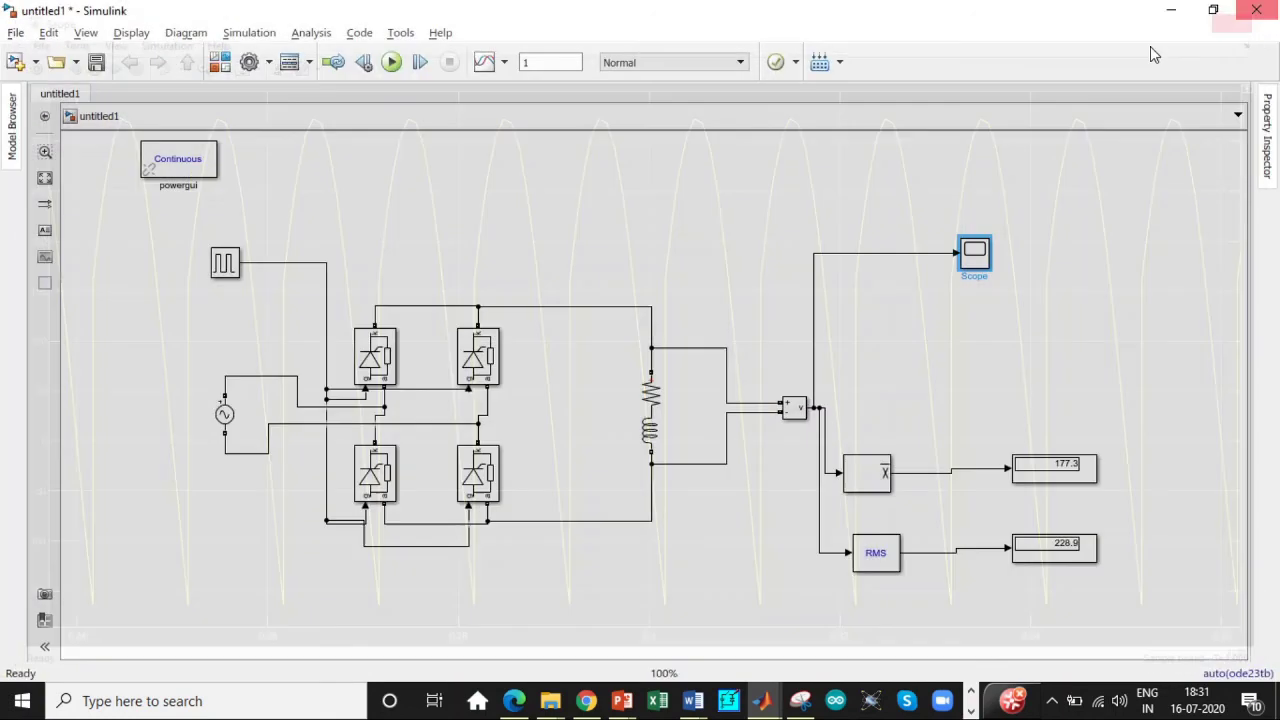